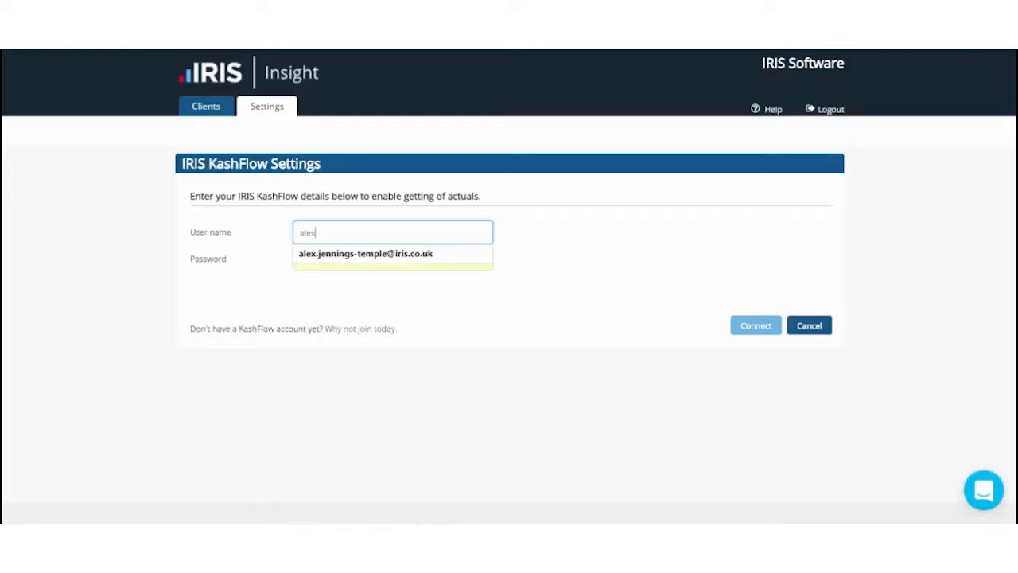
# Step: Enter the KashFlow account's user name and password and connect the account, acknowledging the confirmation
pyautogui.write('@iri')
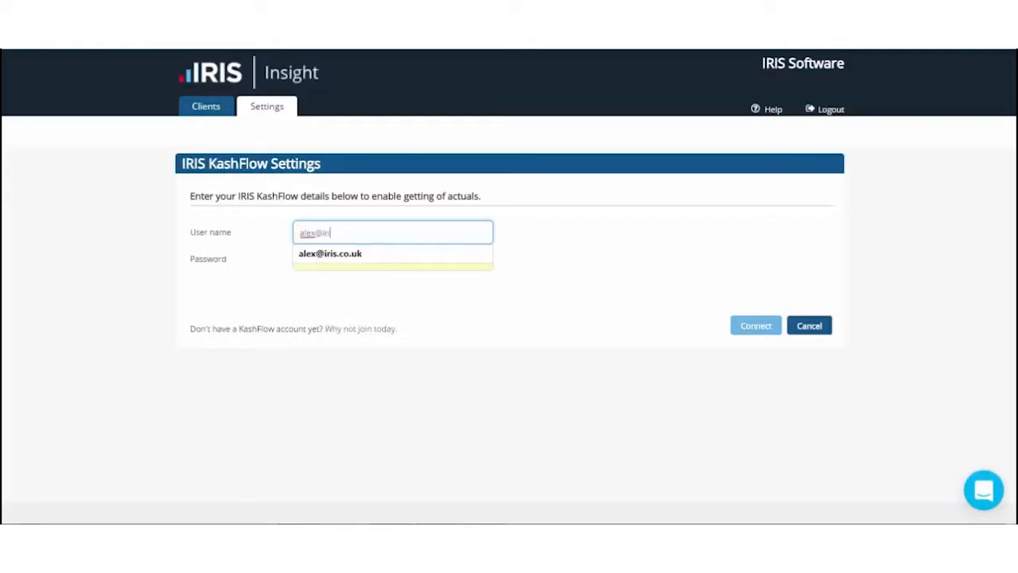
pyautogui.press('Down')
pyautogui.press('Return')
pyautogui.press('Tab')
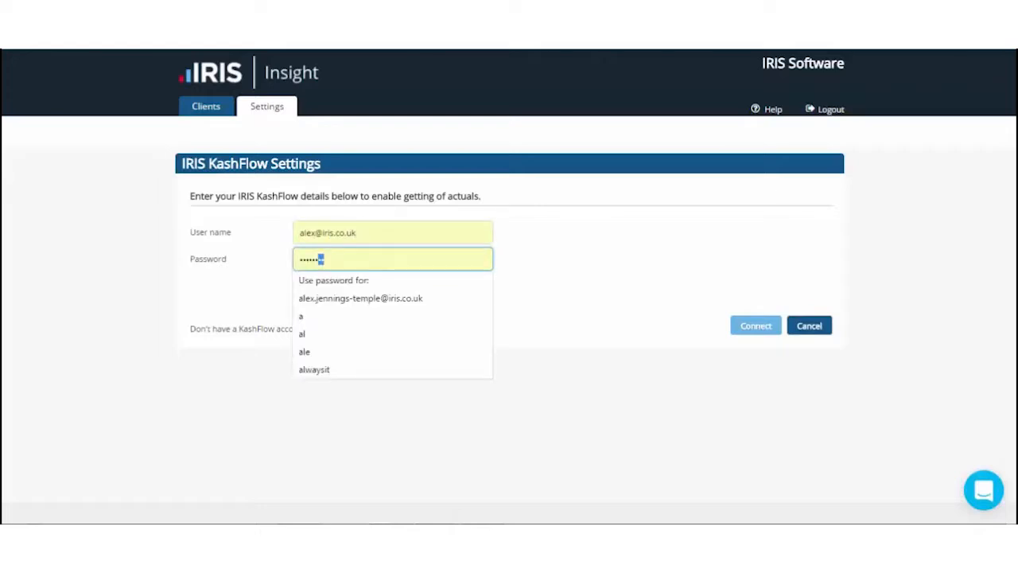
pyautogui.moveTo(318, 259); pyautogui.dragTo(298, 259)
pyautogui.write('********')
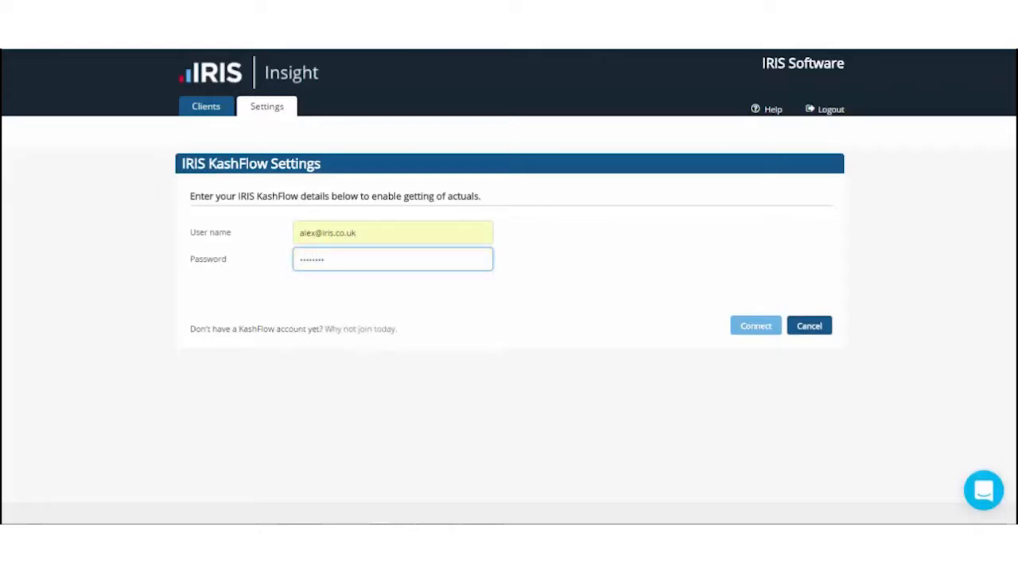
pyautogui.click(755, 326)
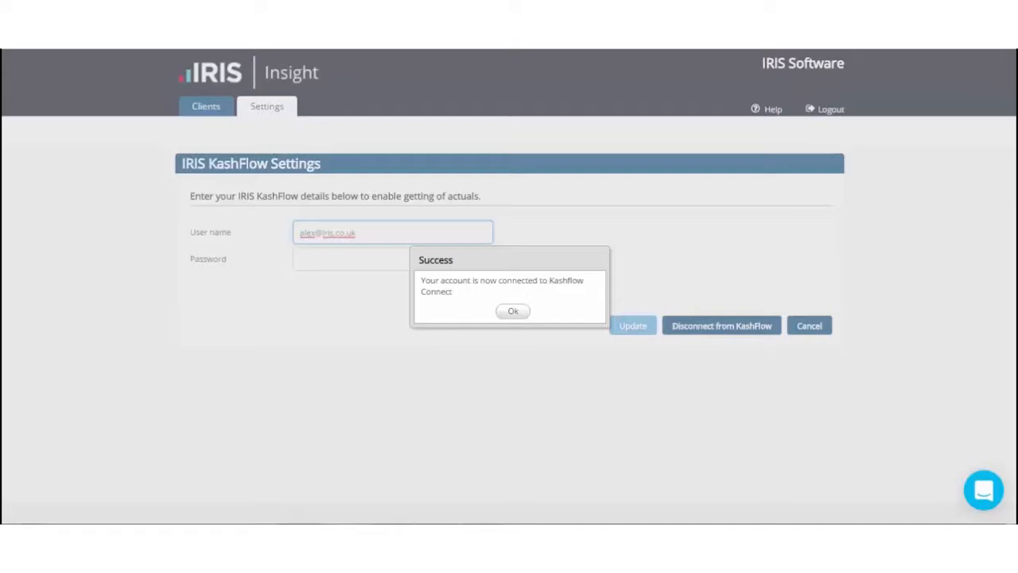
pyautogui.click(513, 311)
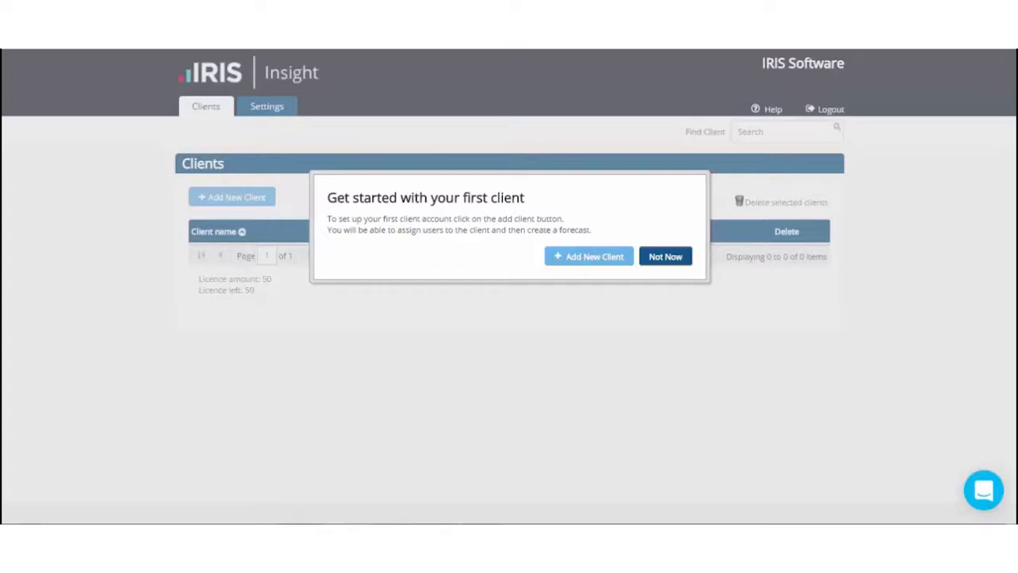
# Step: Start adding the first client and enter Always IT as its business name
pyautogui.click(594, 256)
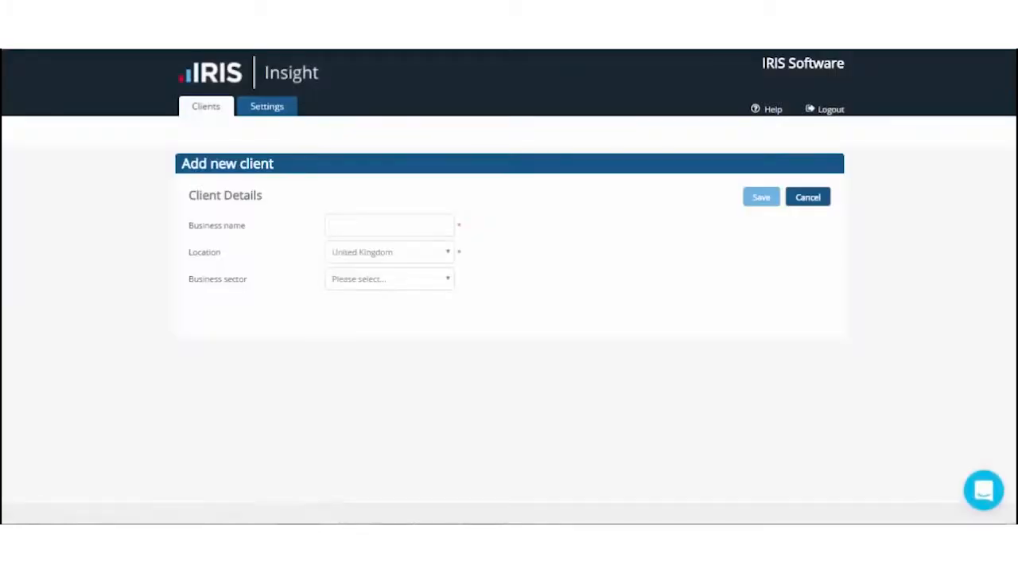
pyautogui.click(389, 225)
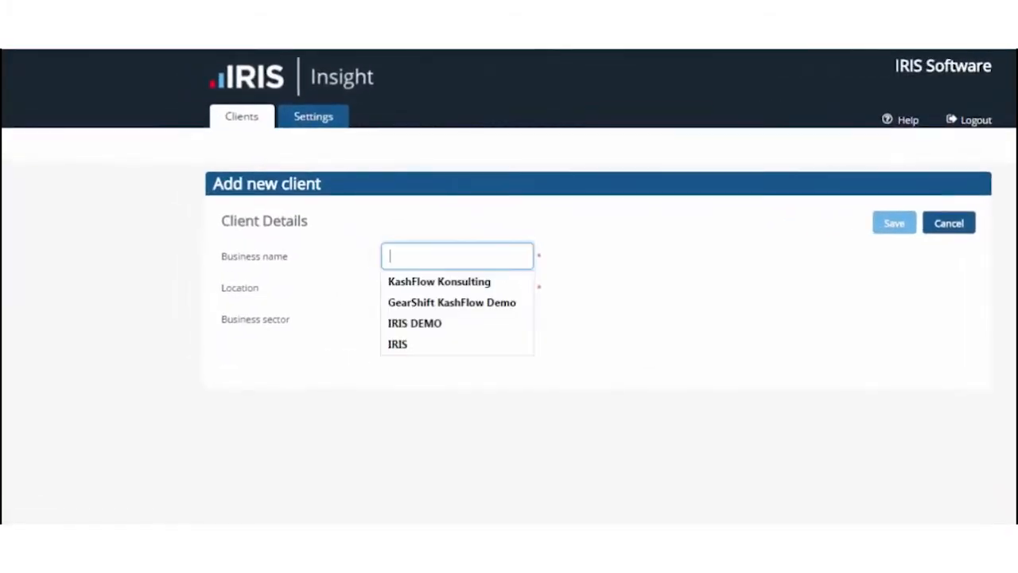
pyautogui.write('A')
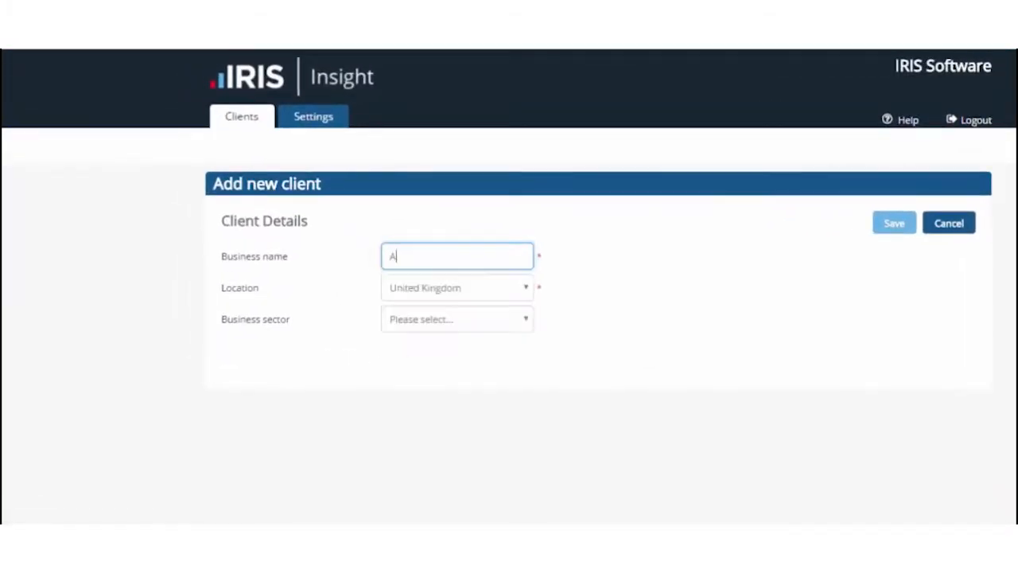
pyautogui.write('lways IT')
pyautogui.press('Tab')
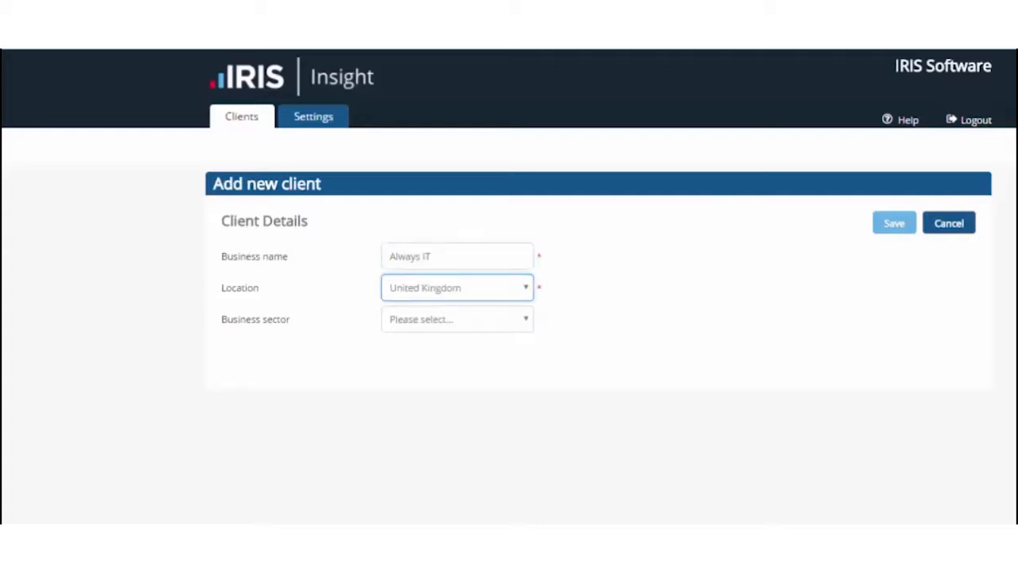
# Step: Keep United Kingdom as the location, set the business sector to Information technology and save the client
pyautogui.hotkey('alt', 'Down')
pyautogui.press('Escape')
pyautogui.press('Tab')
pyautogui.hotkey('alt', 'Down')
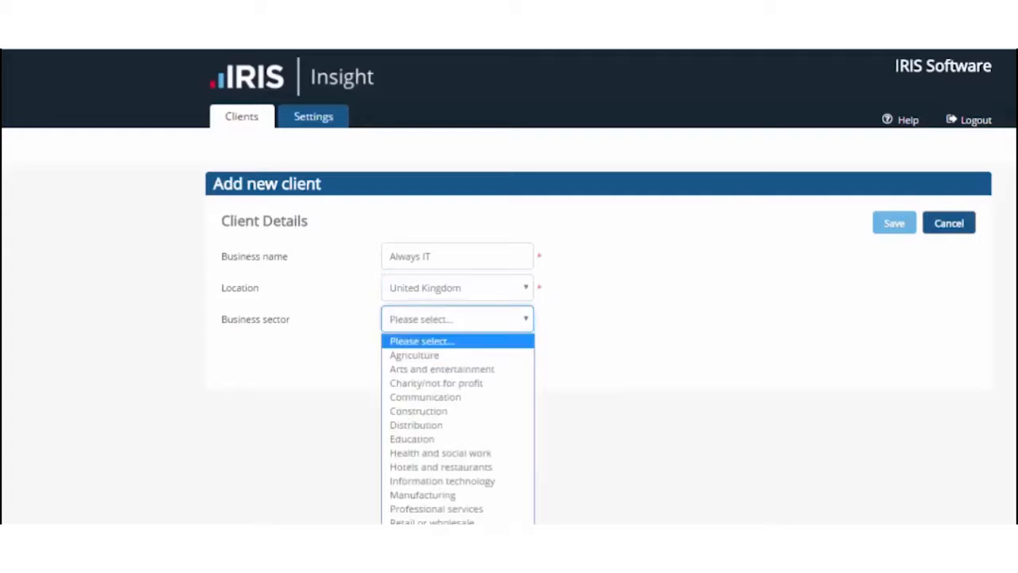
pyautogui.press('Down')
pyautogui.press('Down')
pyautogui.press('Down')
pyautogui.press('Down')
pyautogui.press('Down')
pyautogui.press('Down')
pyautogui.press('Down')
pyautogui.press('Down')
pyautogui.press('Down')
pyautogui.press('Down')
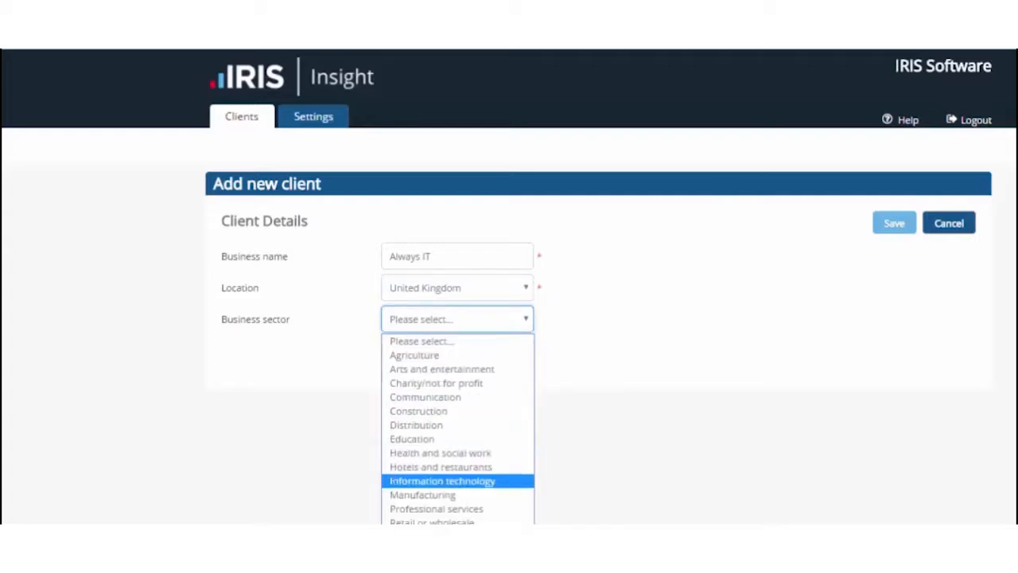
pyautogui.press('Return')
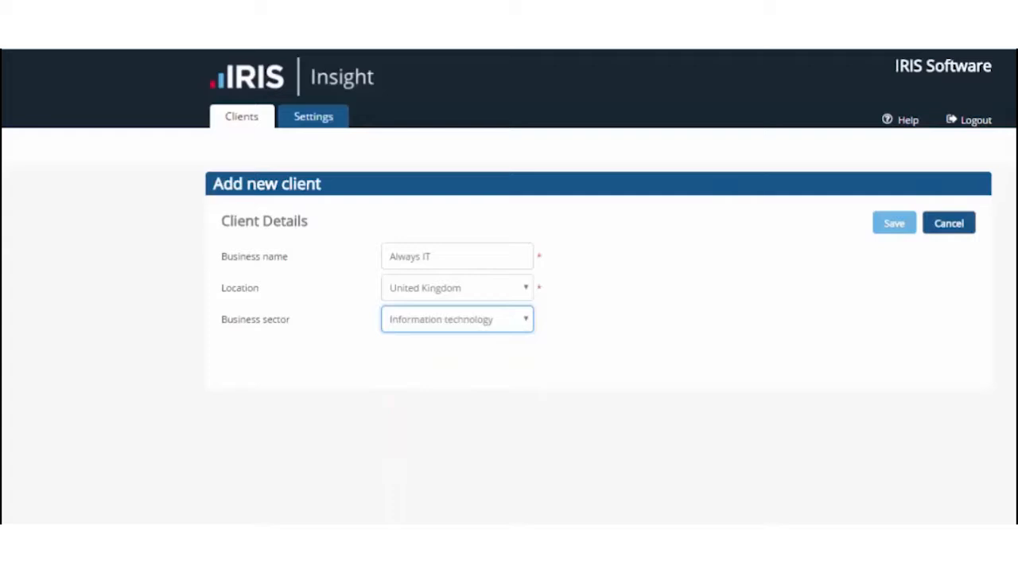
pyautogui.press('Return')
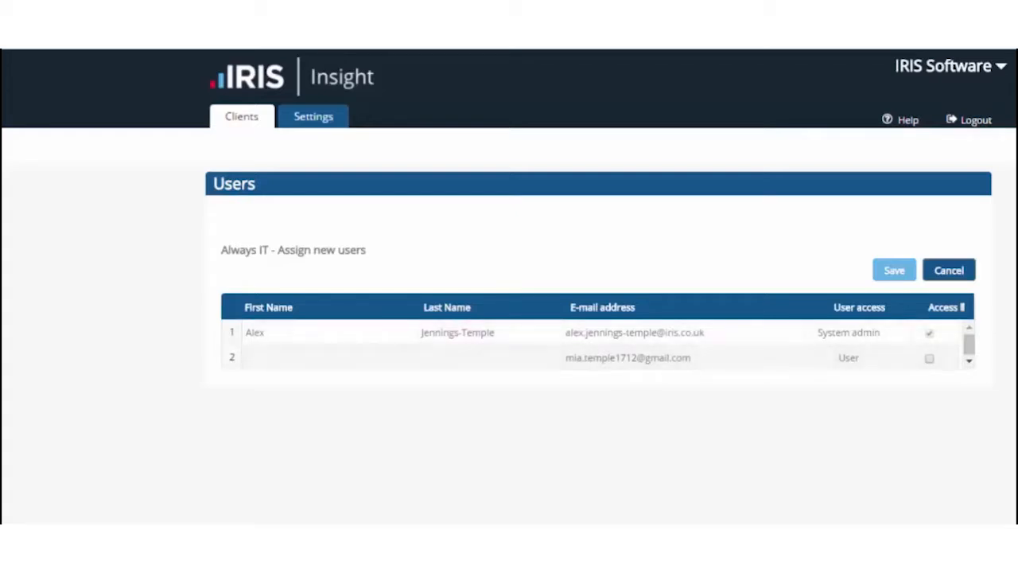
# Step: Give the second listed user access to the Always IT client and save the user assignment
pyautogui.click(929, 359)
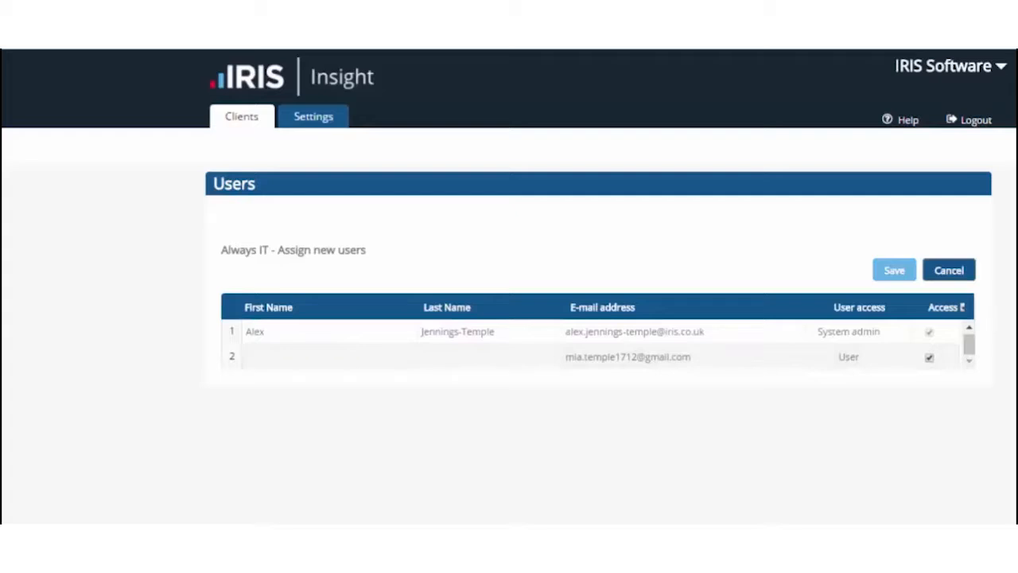
pyautogui.click(894, 271)
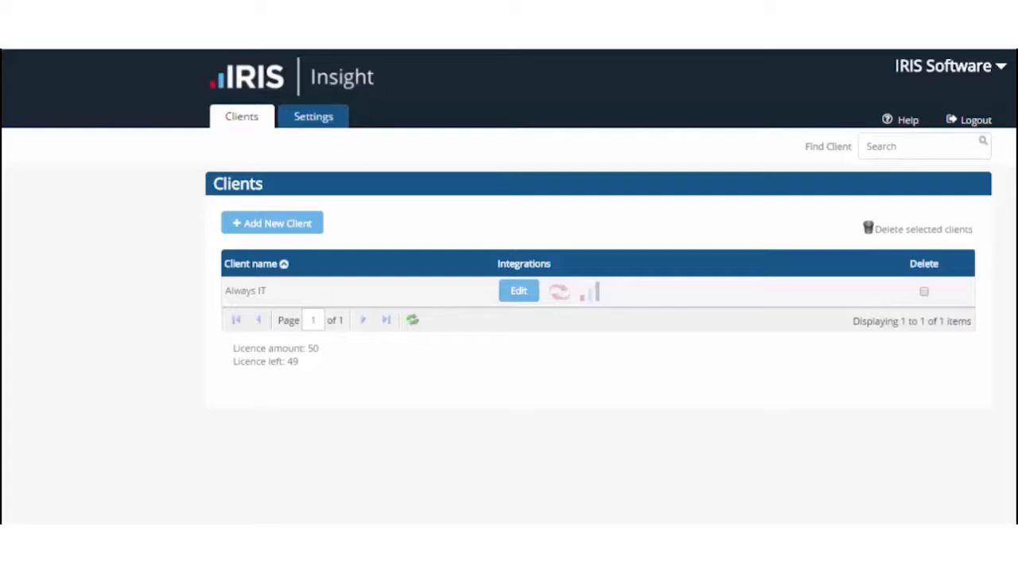
# Step: Link the Always IT client to the existing KashFlow client Always I.T and close the integration settings
pyautogui.click(518, 290)
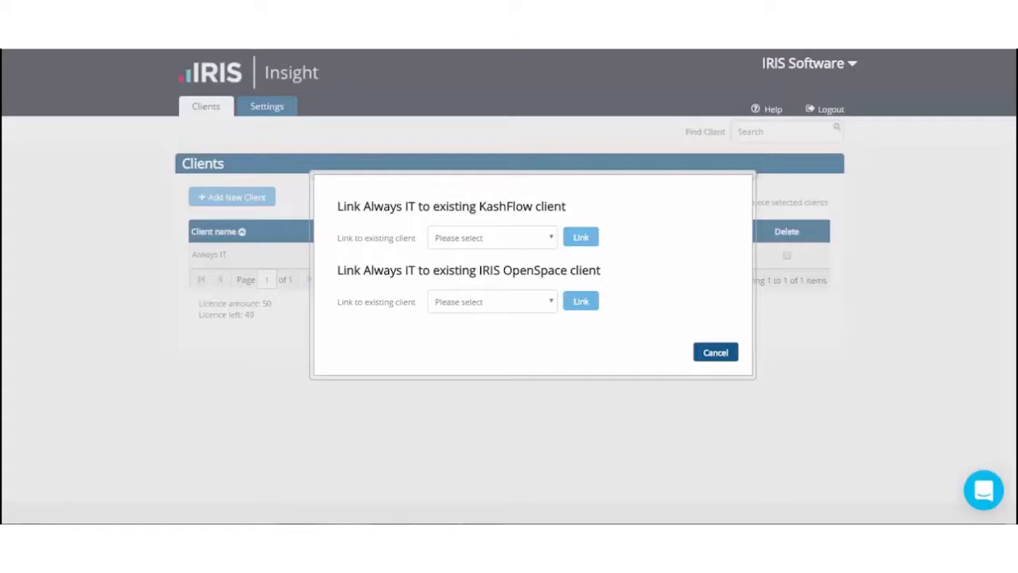
pyautogui.click(492, 302)
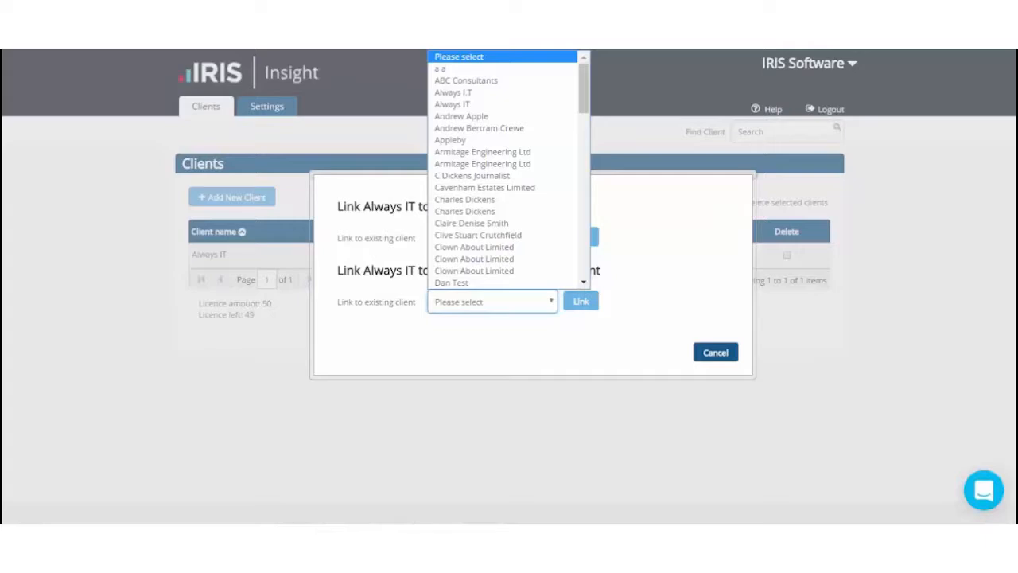
pyautogui.press('Escape')
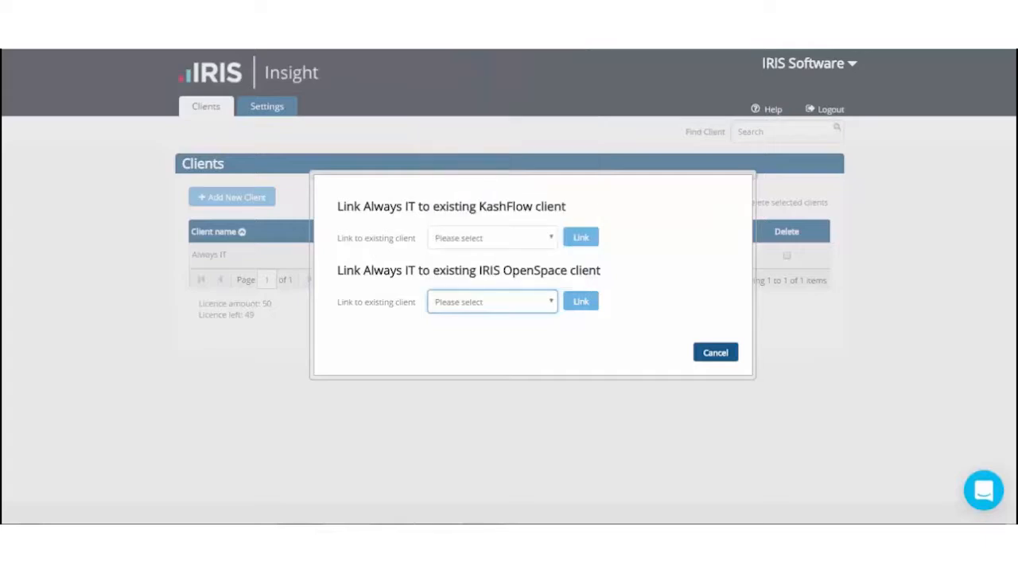
pyautogui.click(493, 238)
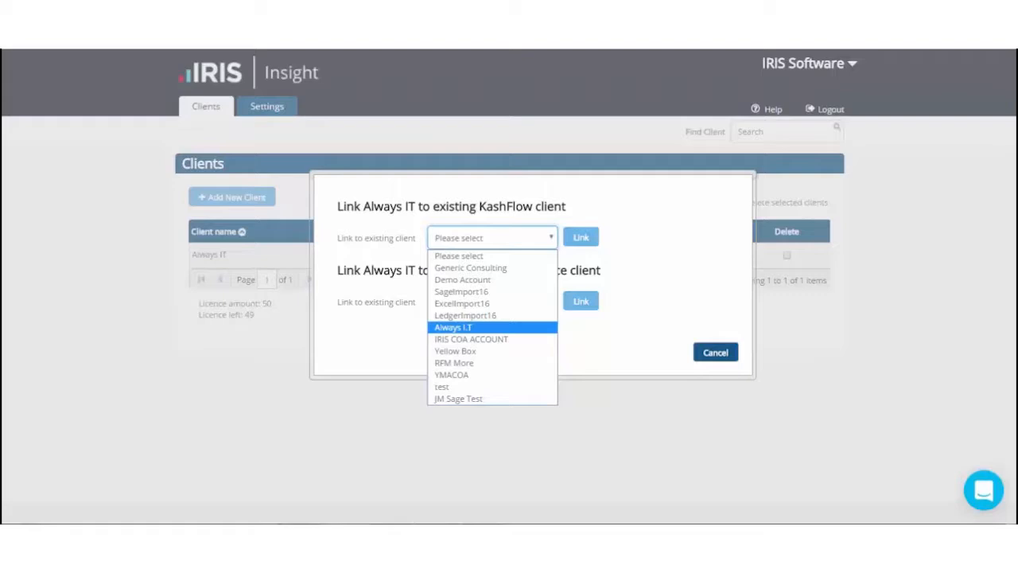
pyautogui.click(454, 326)
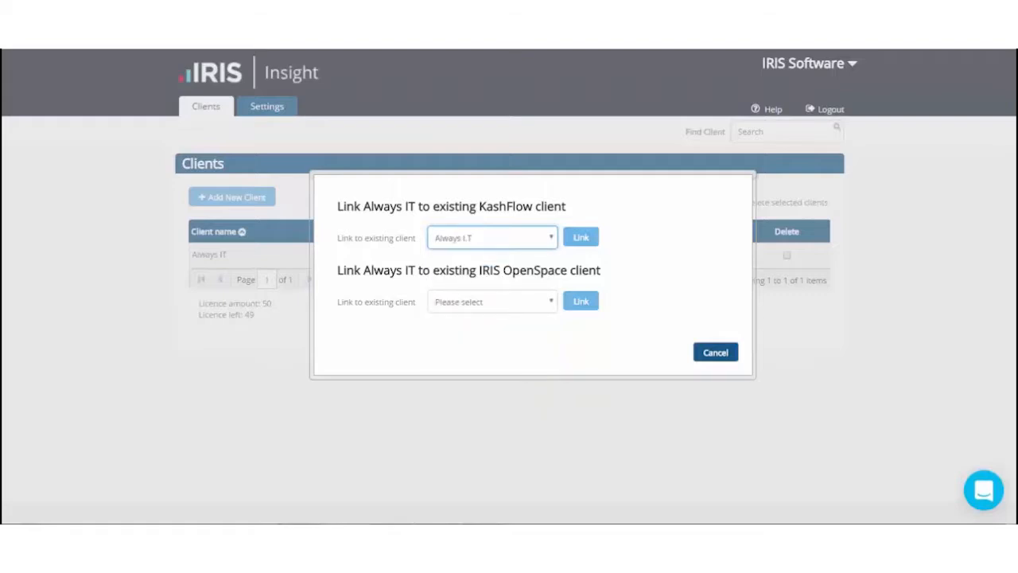
pyautogui.click(581, 237)
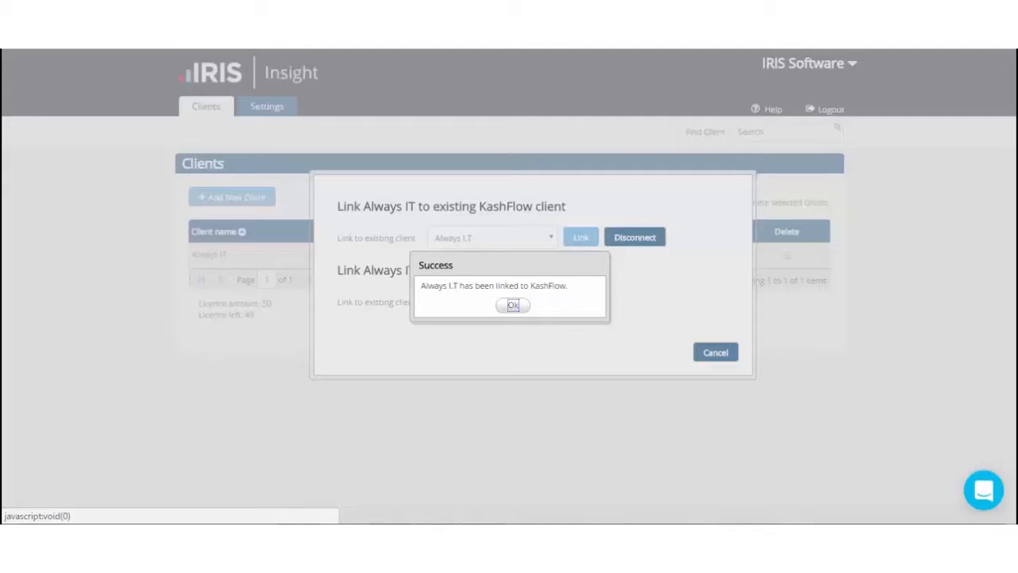
pyautogui.click(513, 305)
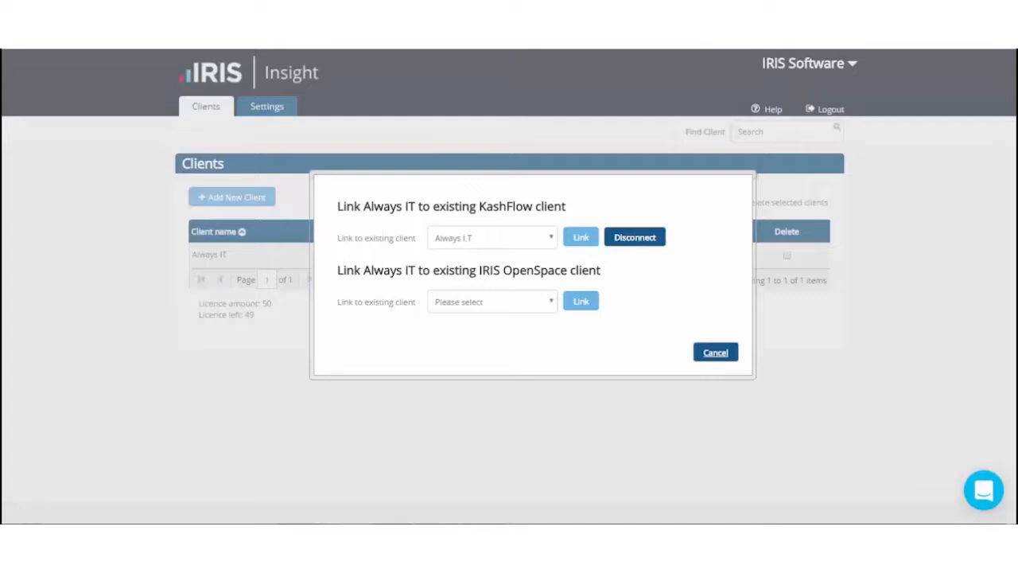
pyautogui.click(714, 353)
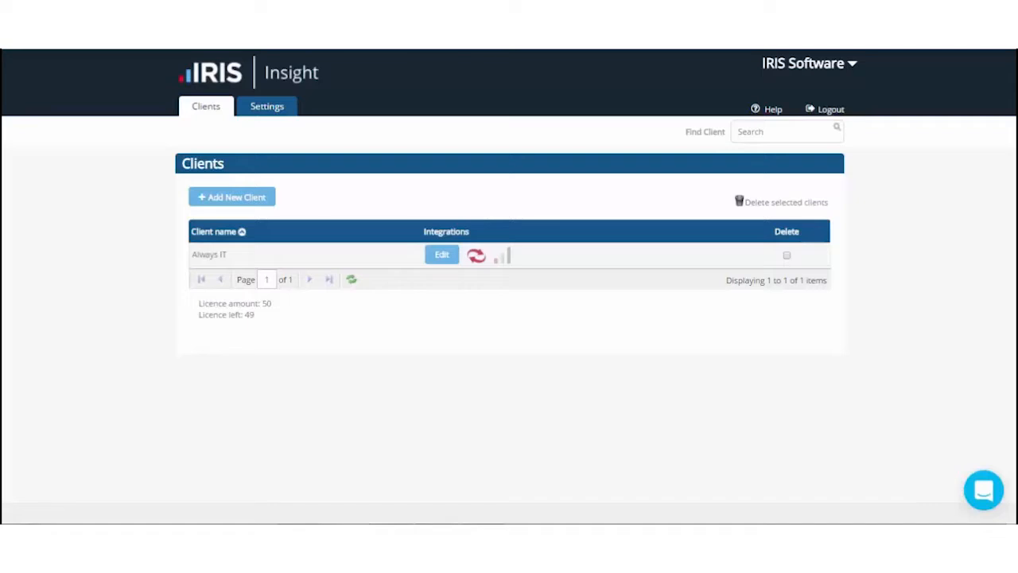
# Step: Open the Always IT client's setup and set payment terms to 7 days for customers and 28 days for suppliers, continuing to VAT
pyautogui.click(209, 255)
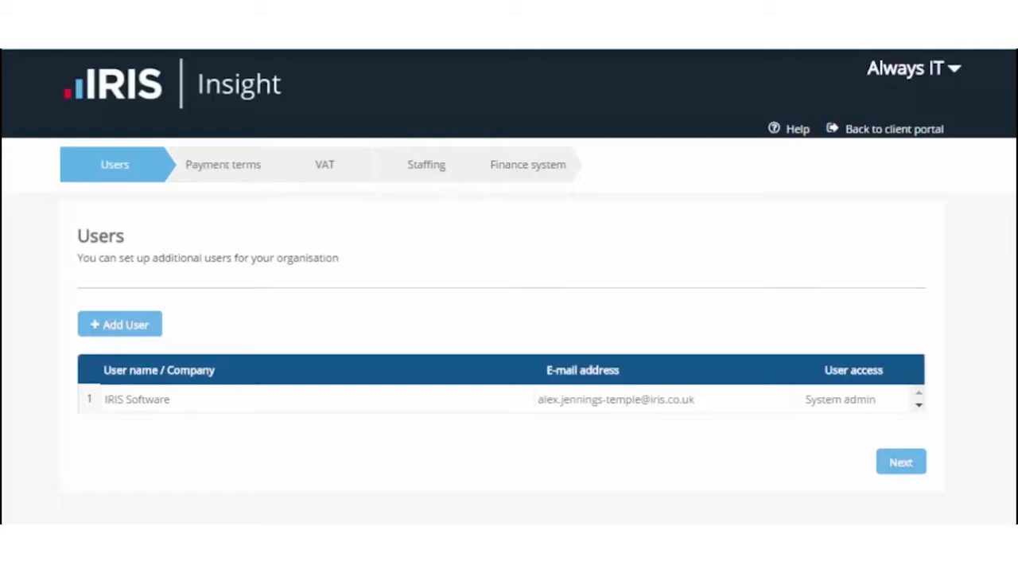
pyautogui.click(900, 462)
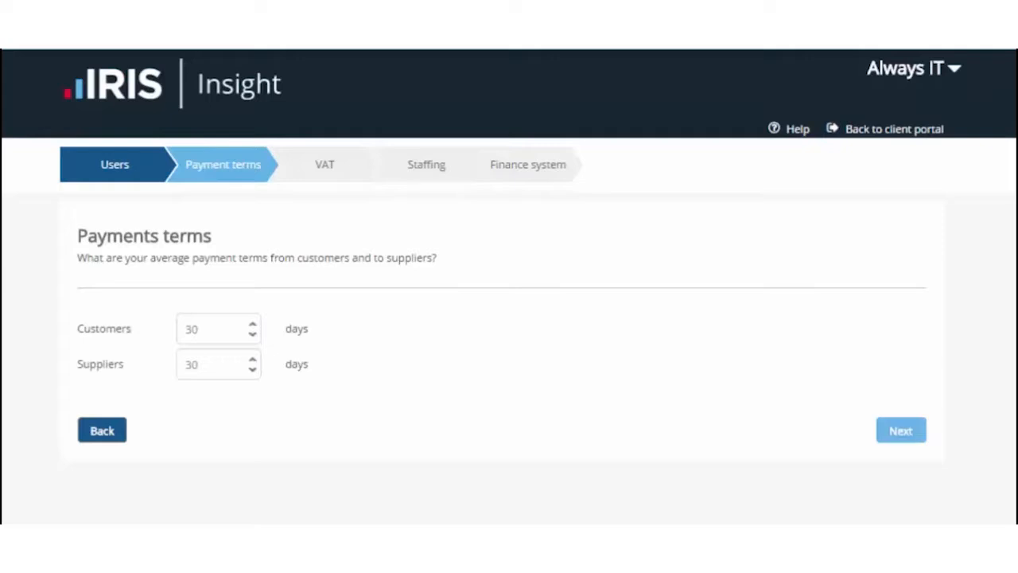
pyautogui.moveTo(201, 328); pyautogui.dragTo(185, 328)
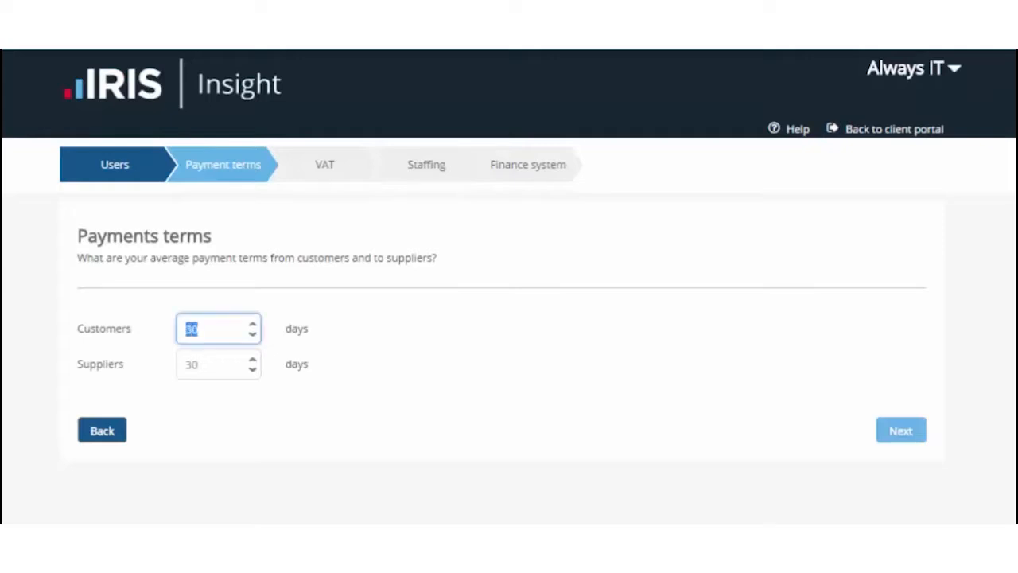
pyautogui.write('7')
pyautogui.click(274, 354)
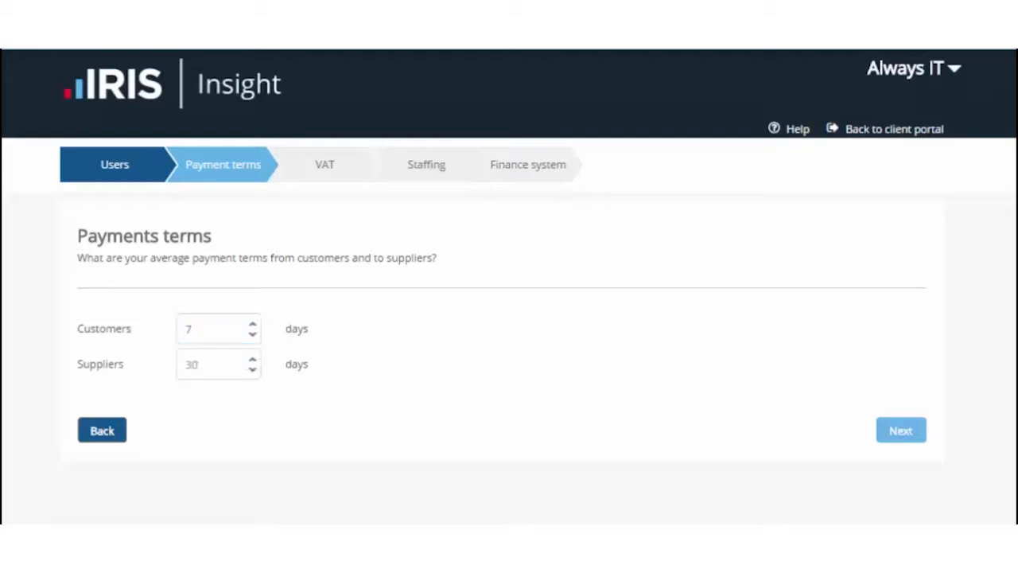
pyautogui.click(200, 364)
pyautogui.moveTo(200, 365); pyautogui.dragTo(185, 365)
pyautogui.write('28')
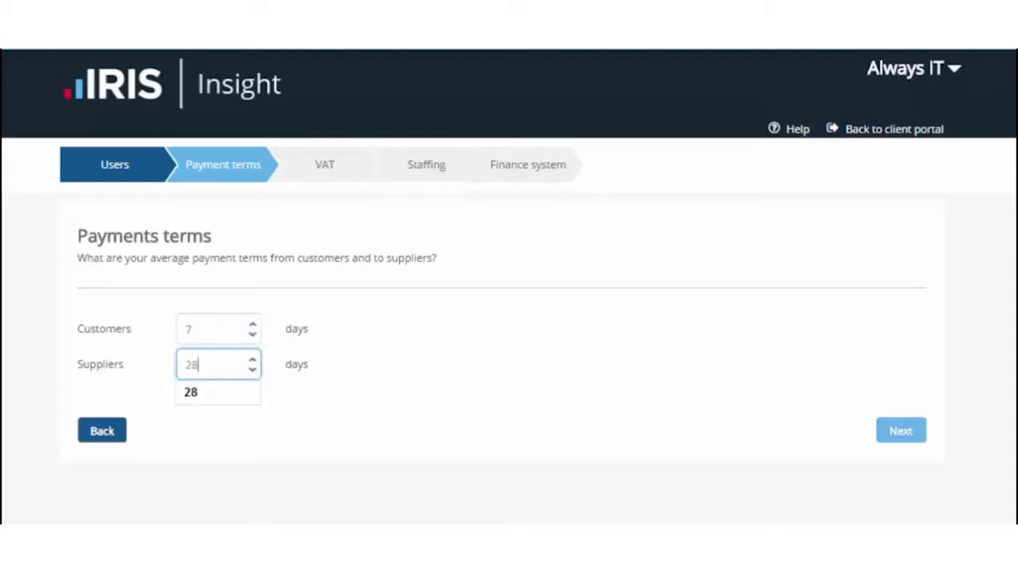
pyautogui.click(275, 382)
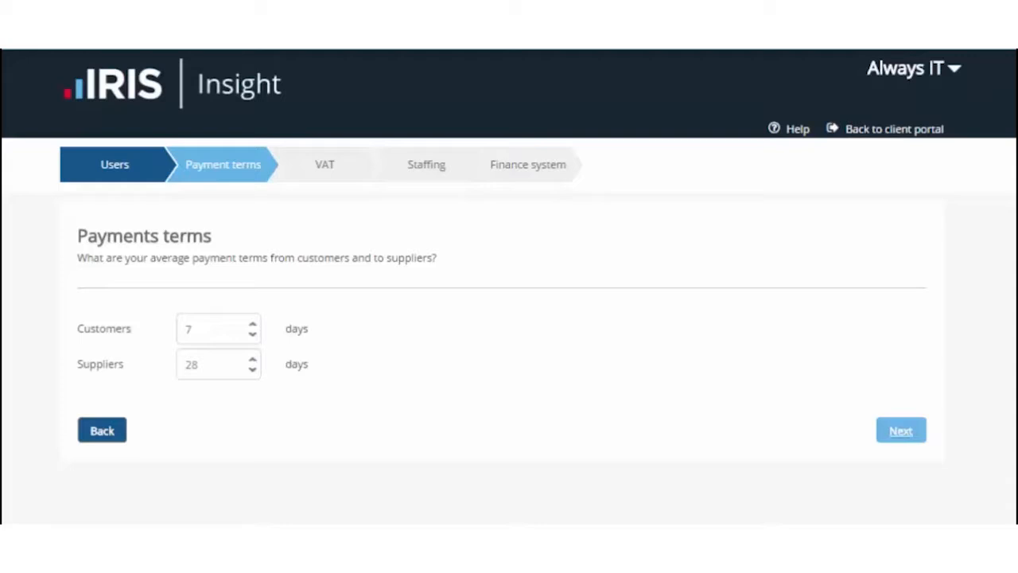
pyautogui.click(901, 430)
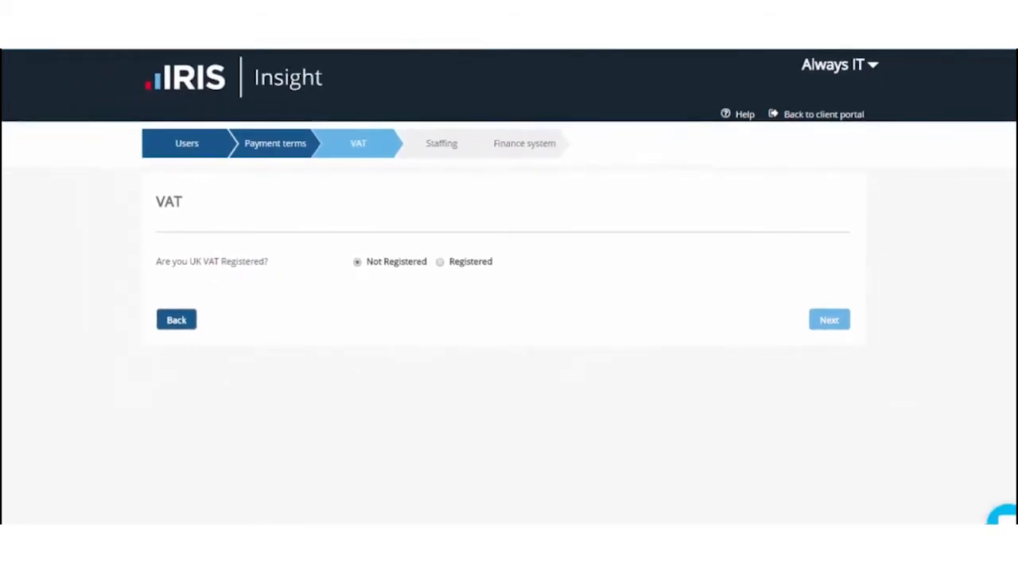
# Step: Mark the client as UK VAT Registered with Quarterly returns and period end dates Mar, Jun, Sep, Dec
pyautogui.click(440, 262)
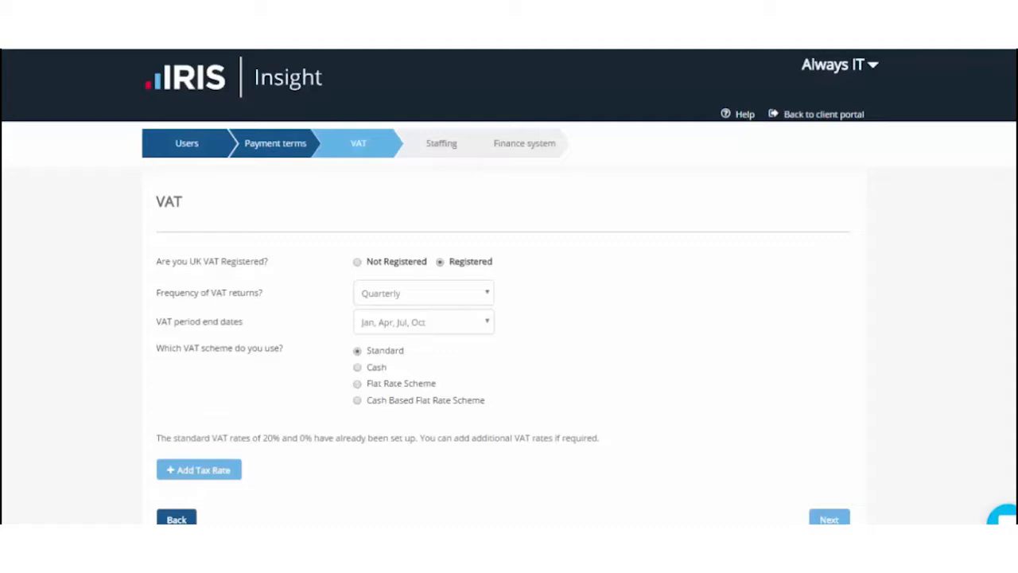
pyautogui.click(423, 292)
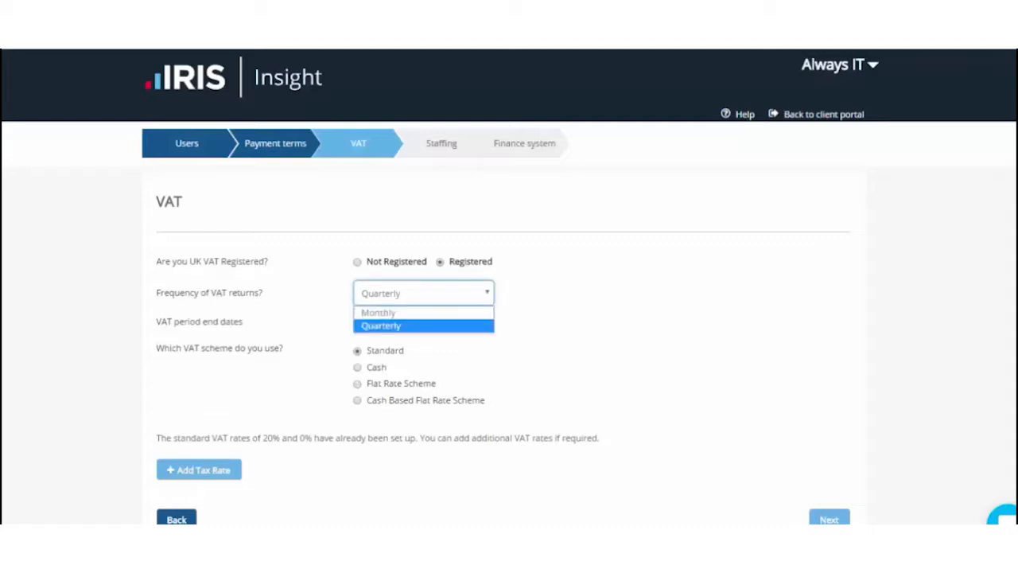
pyautogui.click(423, 325)
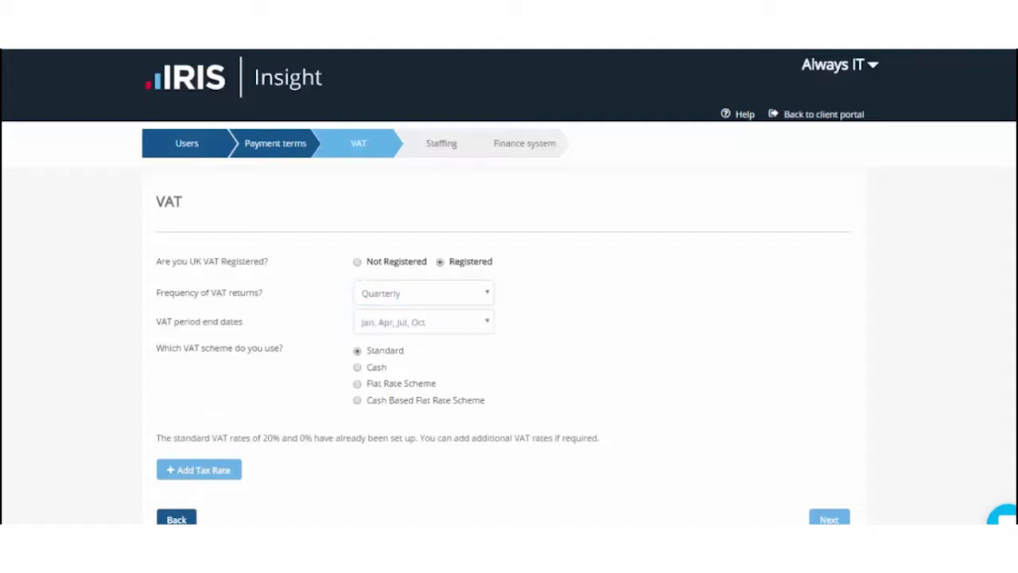
pyautogui.click(423, 322)
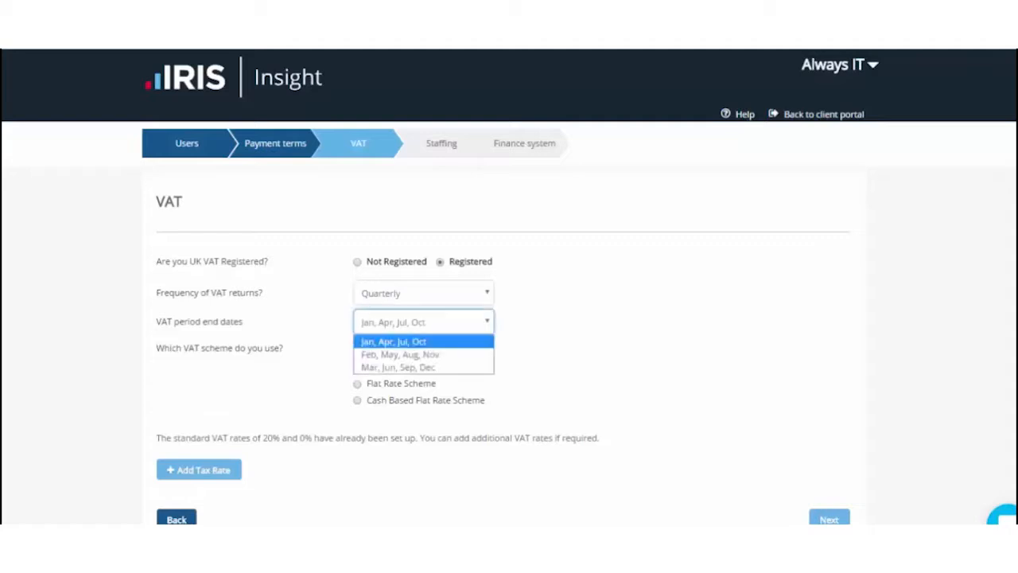
pyautogui.click(423, 367)
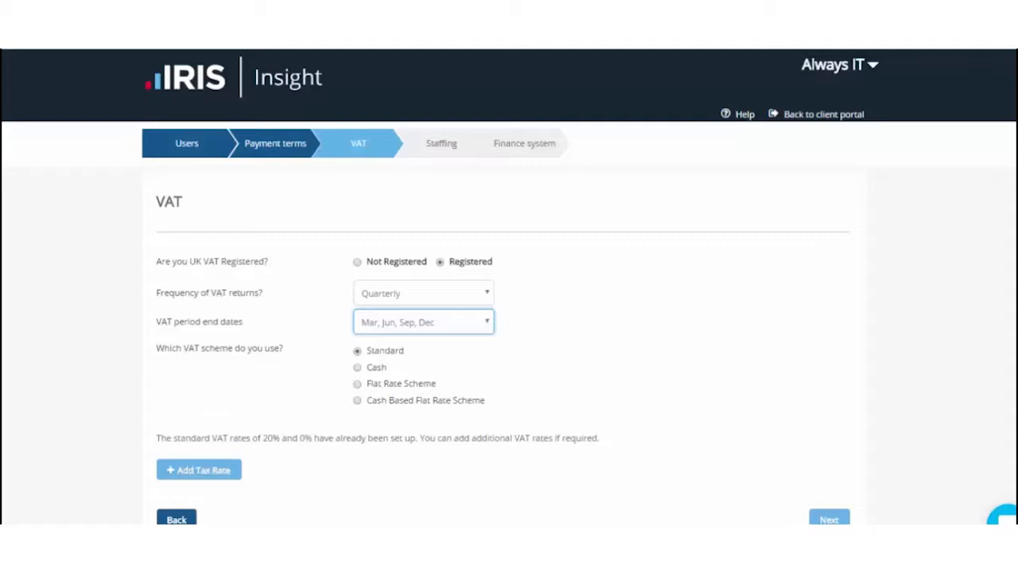
# Step: Continue to staffing and declare that the organisation employs staff, keeping payroll paid Monthly on the Last day of the Current Month
pyautogui.click(829, 518)
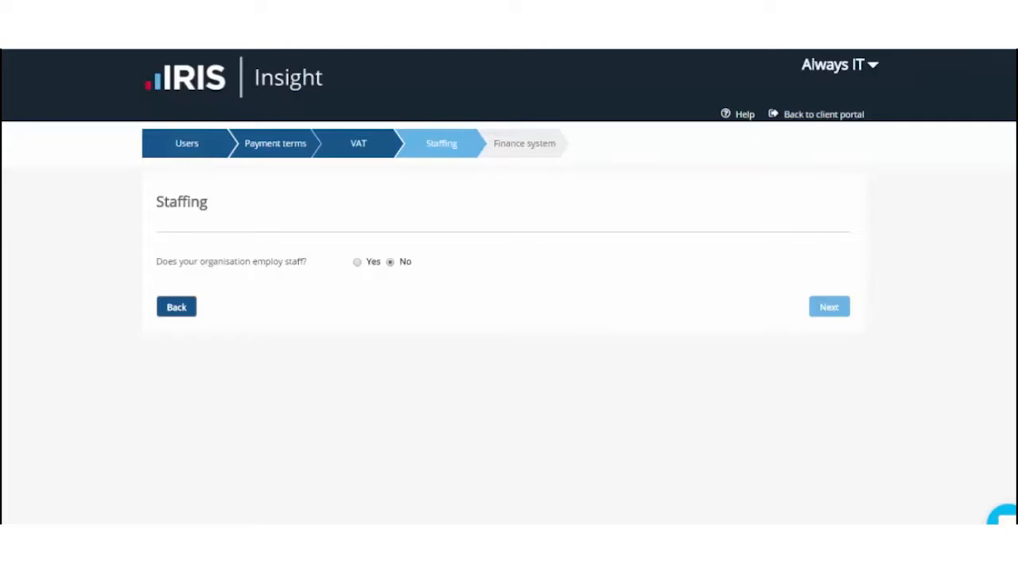
pyautogui.click(358, 262)
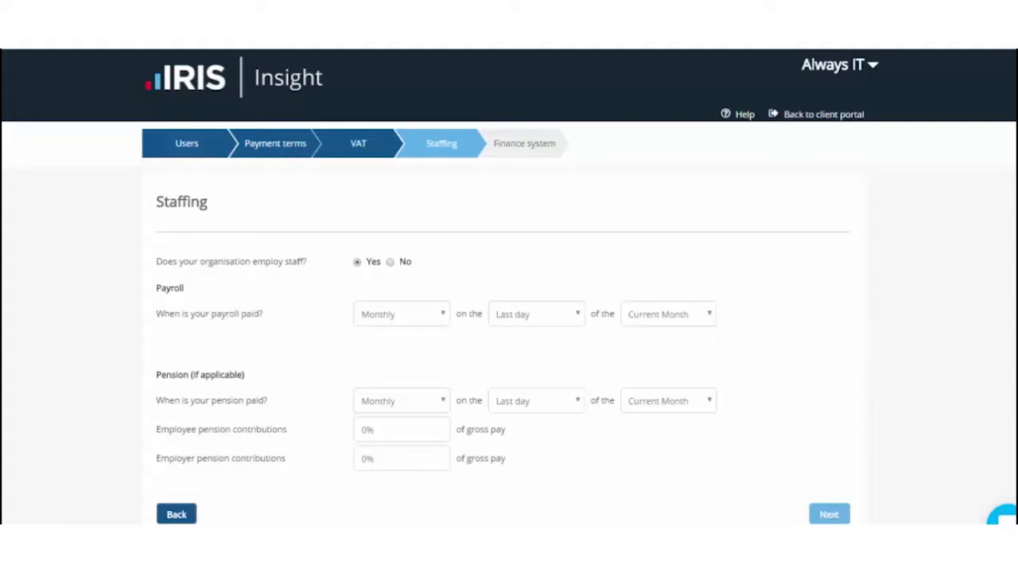
pyautogui.click(402, 313)
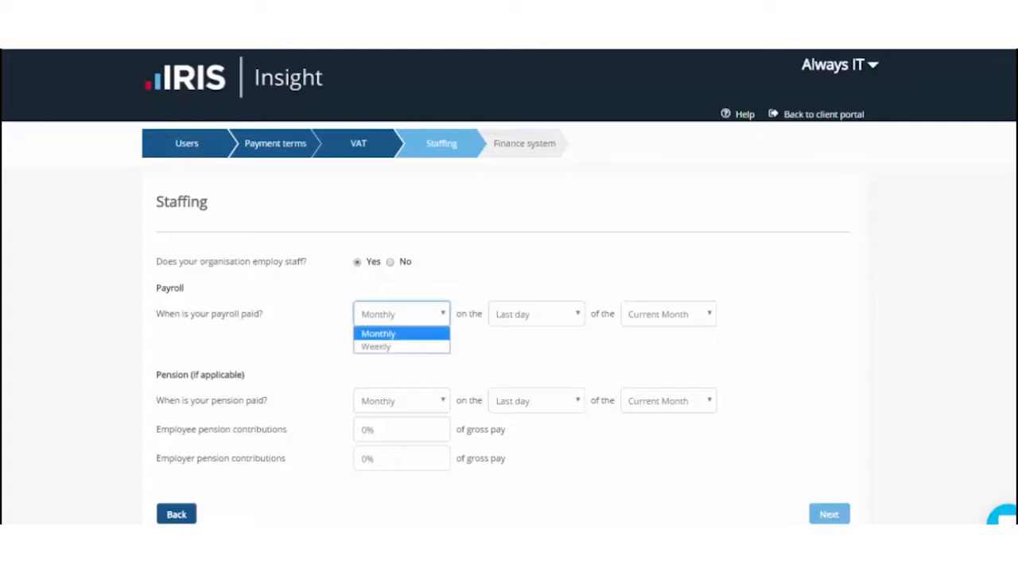
pyautogui.click(402, 313)
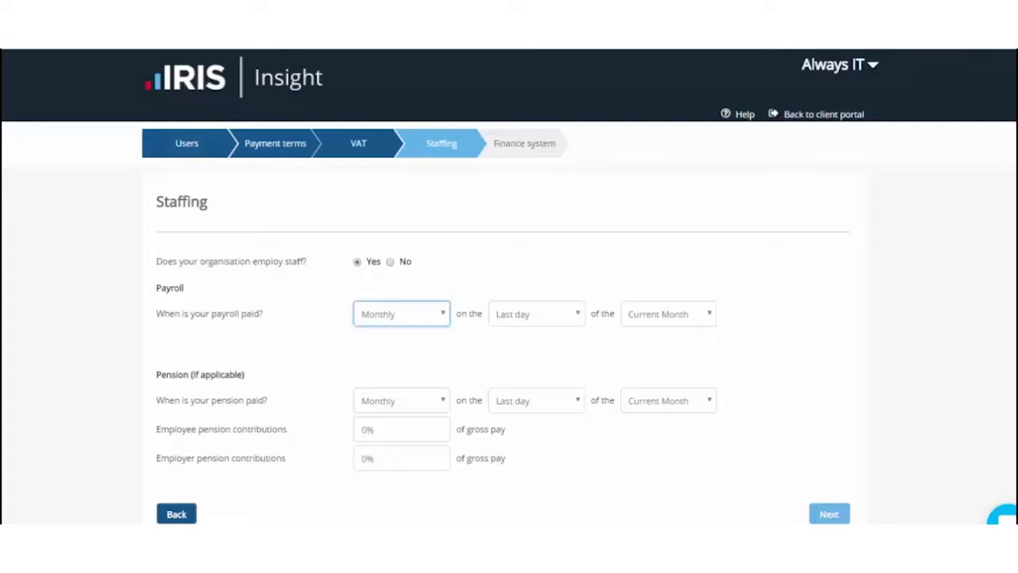
pyautogui.click(537, 313)
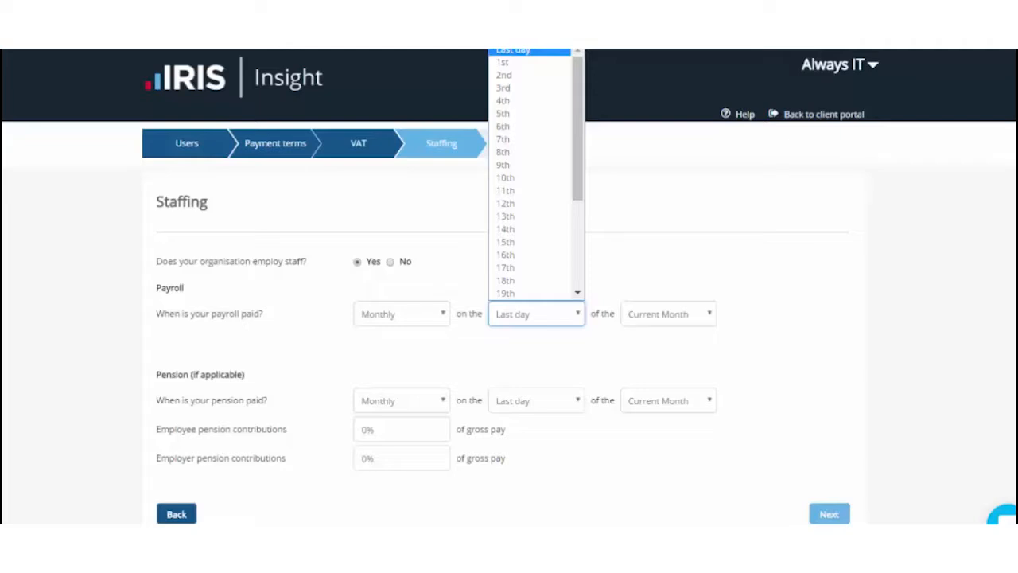
pyautogui.click(668, 314)
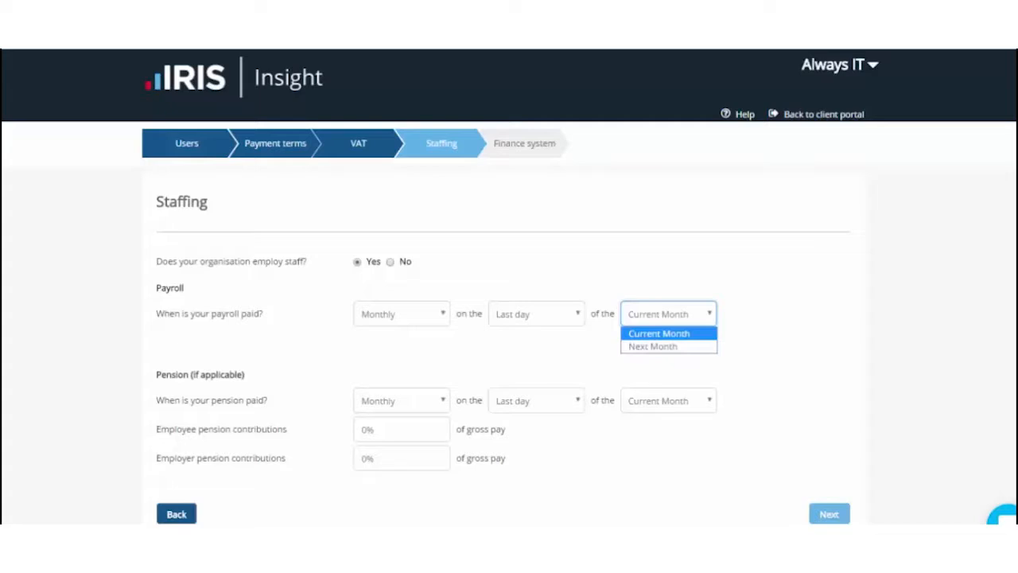
pyautogui.press('Escape')
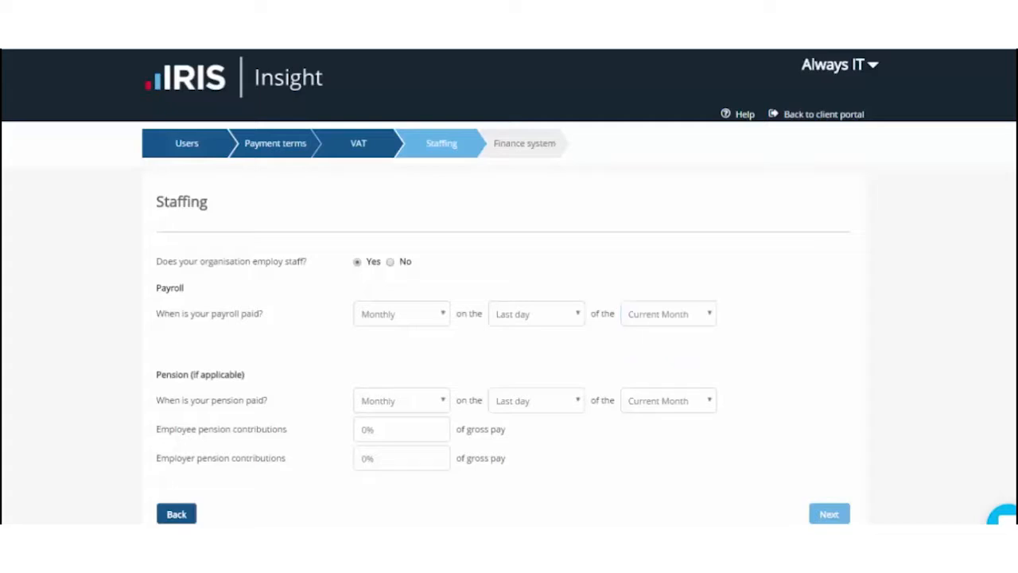
# Step: Keep the pension paid Monthly and set both employee and employer pension contributions to 2% of gross pay
pyautogui.click(401, 401)
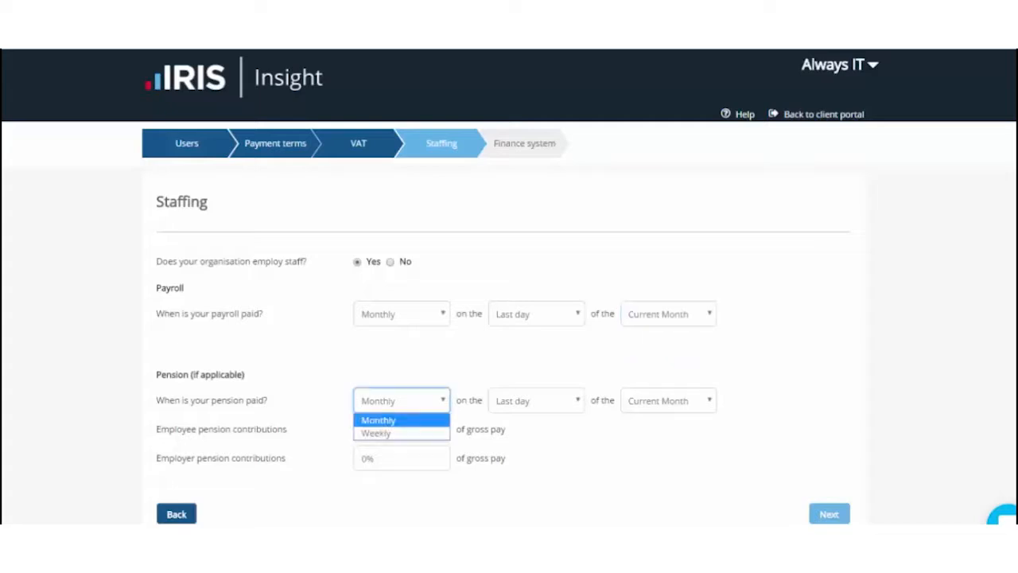
pyautogui.press('Escape')
pyautogui.moveTo(381, 430); pyautogui.dragTo(347, 431)
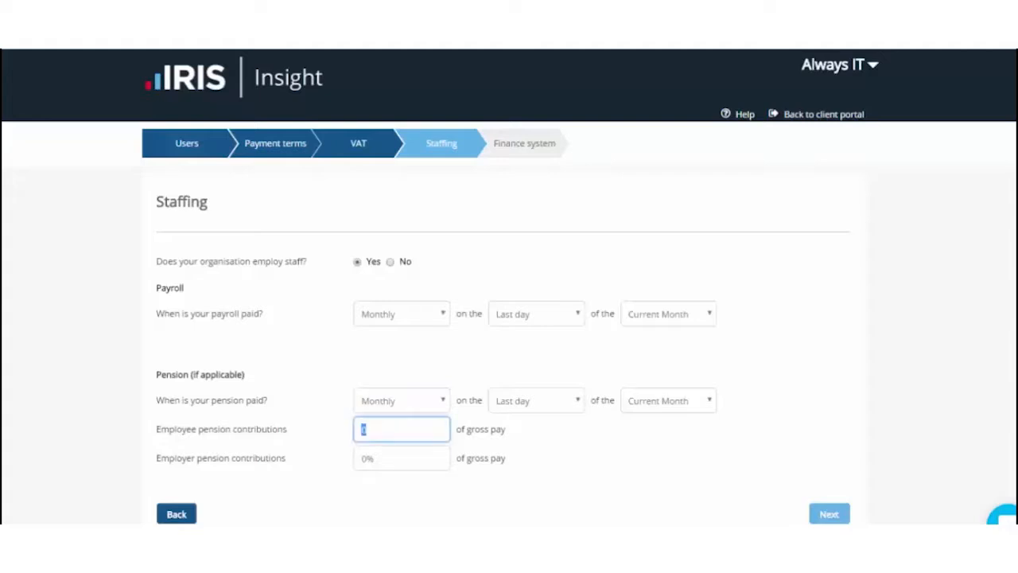
pyautogui.write('2')
pyautogui.press('Tab')
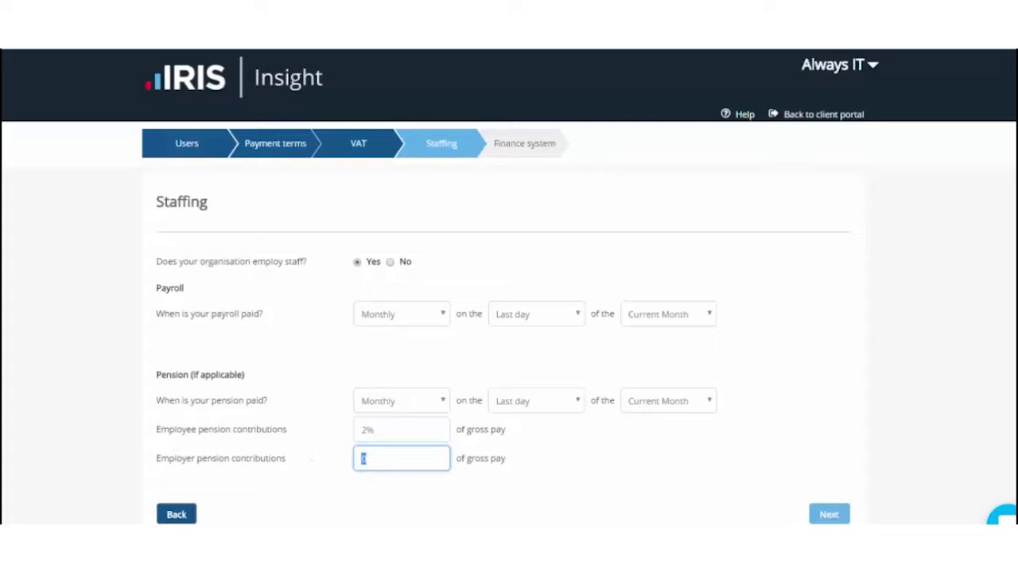
pyautogui.write('2')
pyautogui.press('Tab')
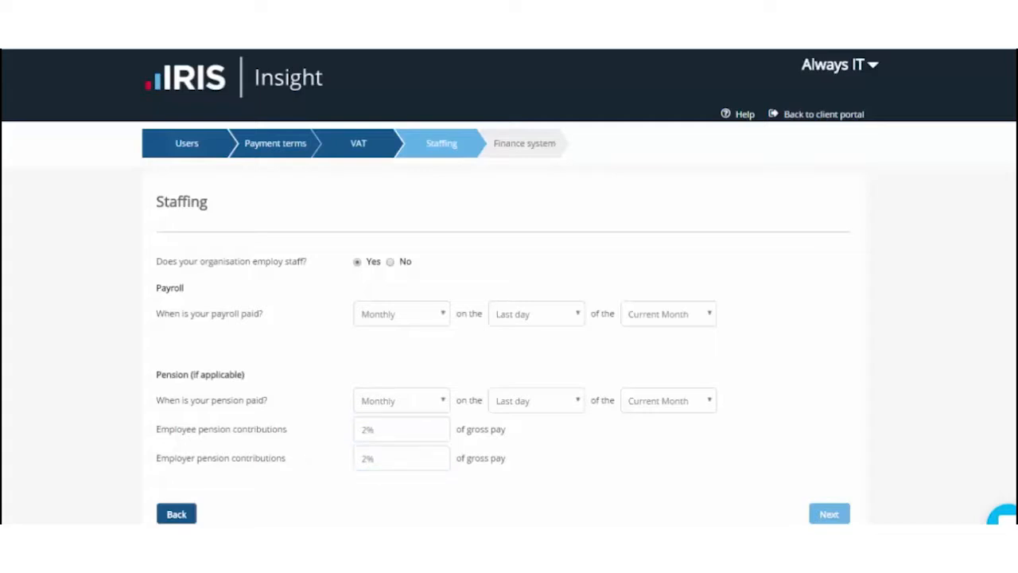
# Step: Continue to the finance system stage, choose KashFlow and complete the client set up
pyautogui.click(830, 514)
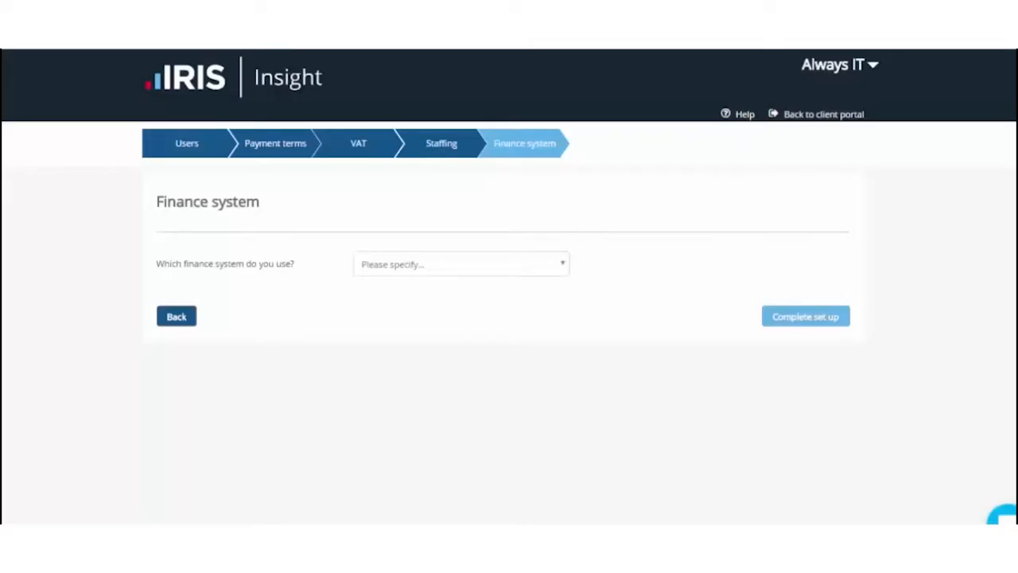
pyautogui.click(461, 264)
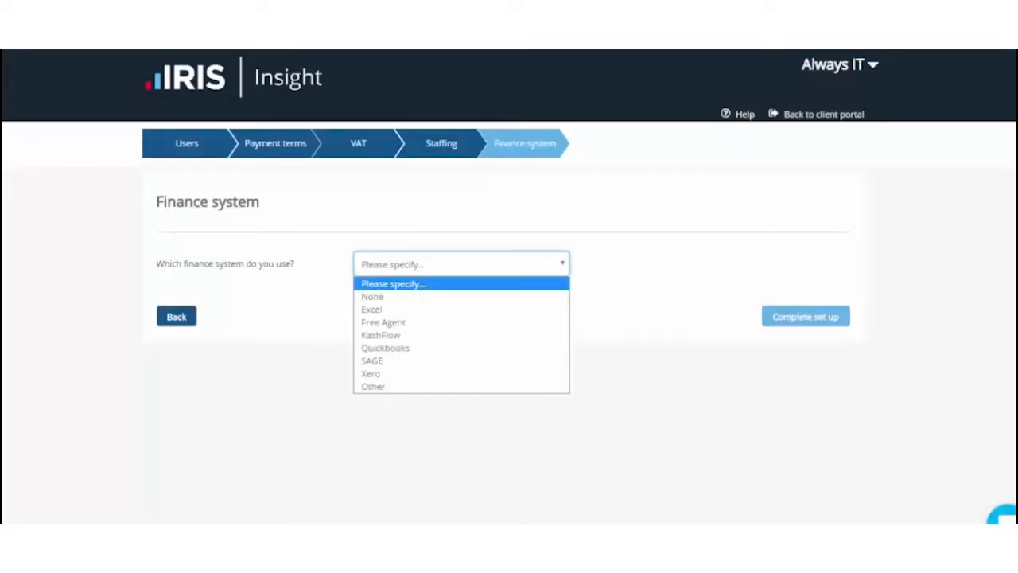
pyautogui.click(461, 334)
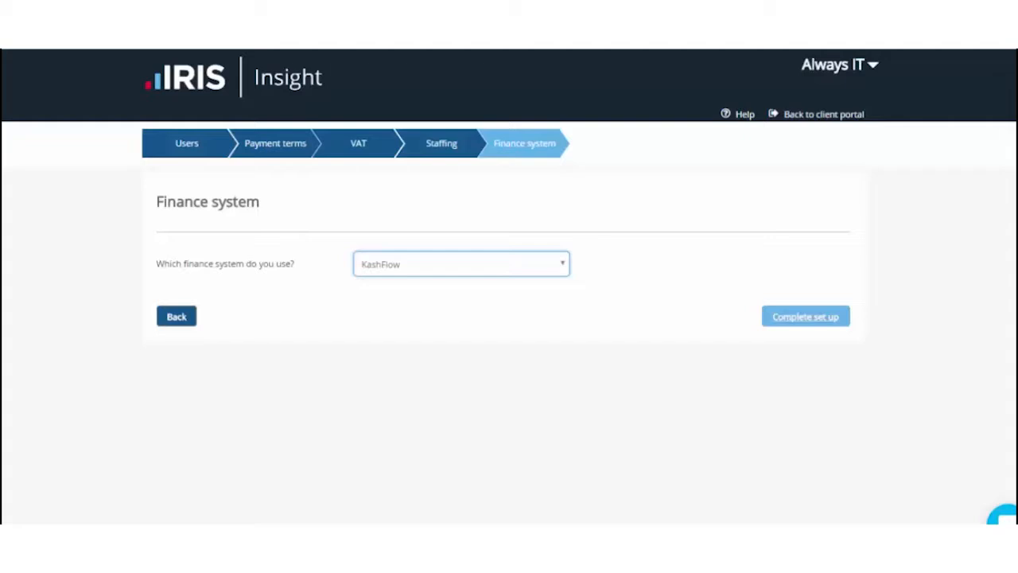
pyautogui.click(806, 316)
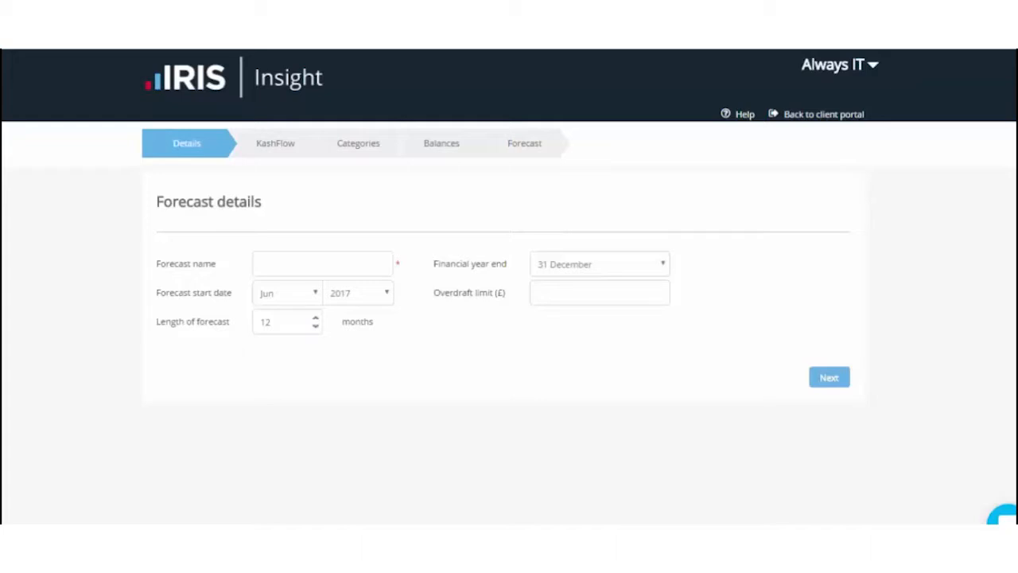
# Step: Name the forecast Test Forecast and set its overdraft limit to £2,000
pyautogui.click(322, 264)
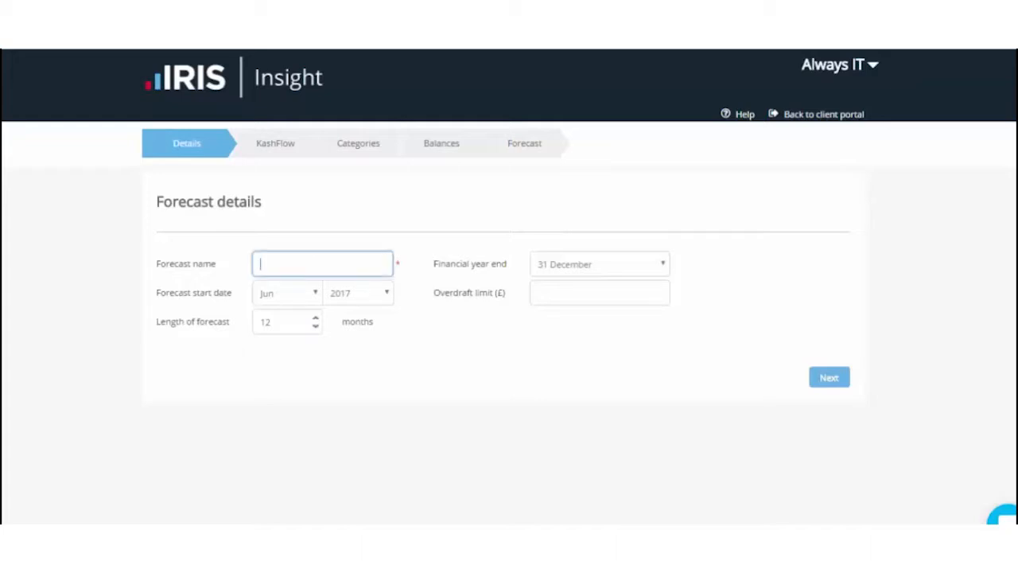
pyautogui.write('Test For')
pyautogui.press('Down')
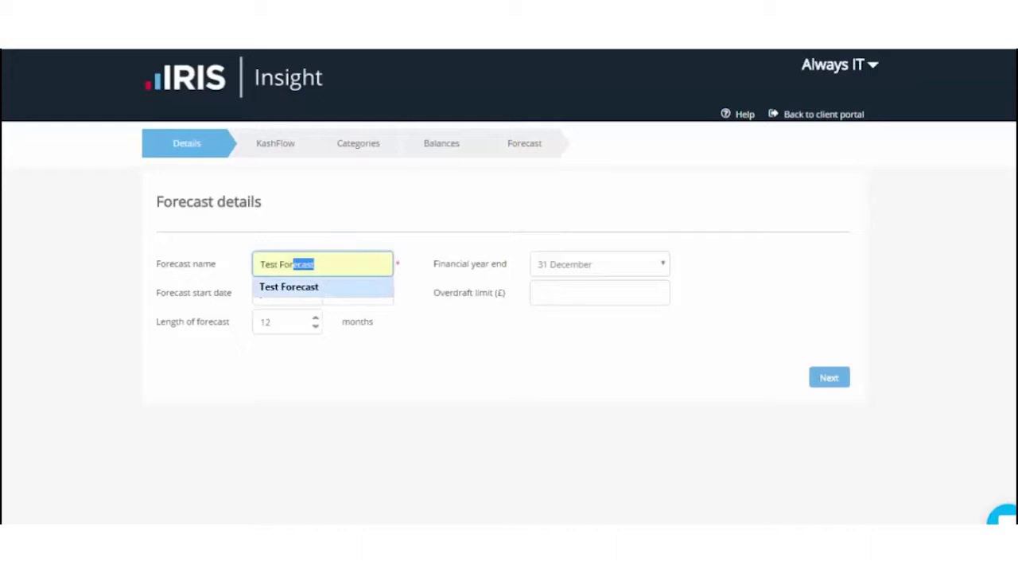
pyautogui.press('Return')
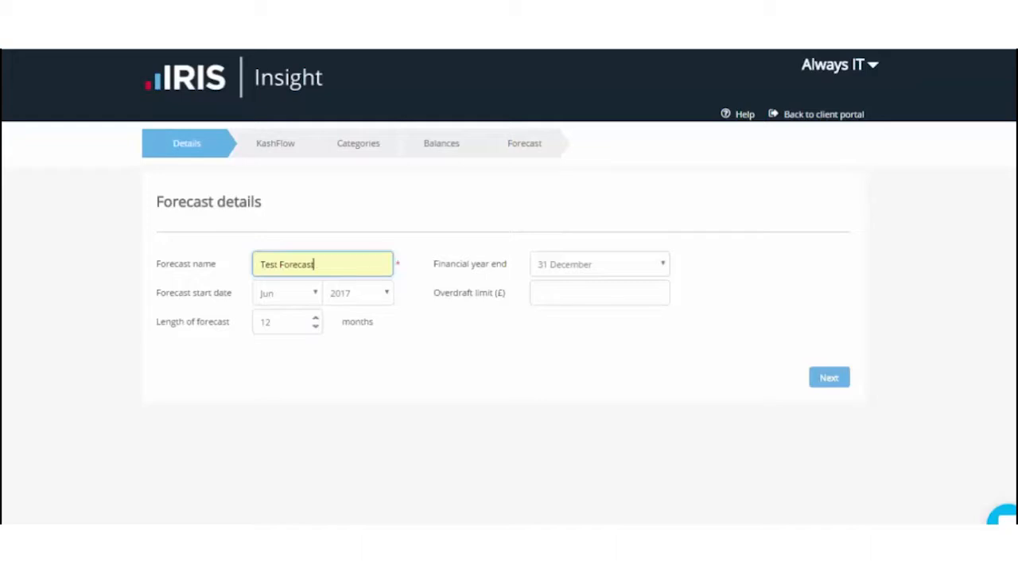
pyautogui.click(600, 293)
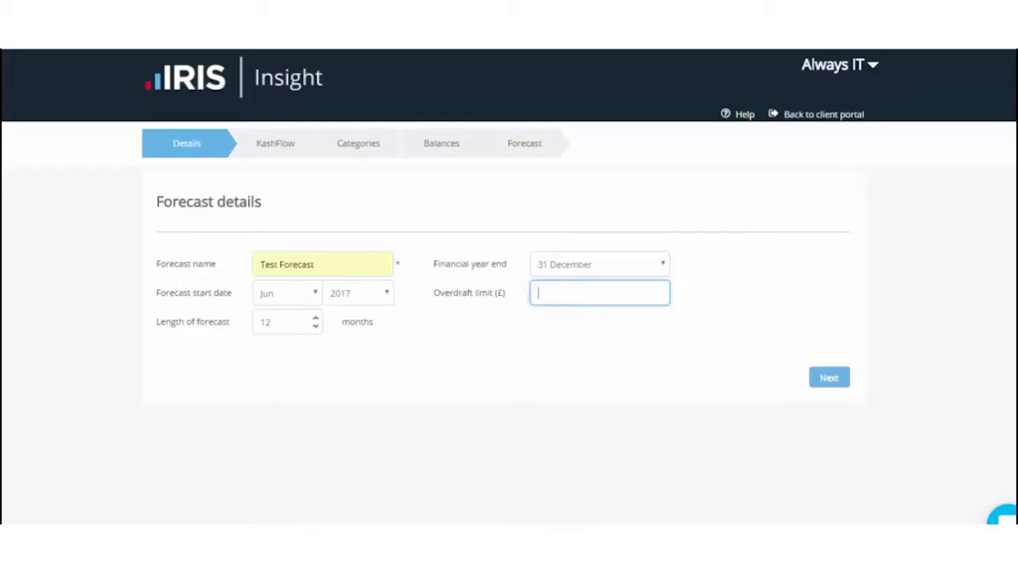
pyautogui.write('2000')
pyautogui.press('Tab')
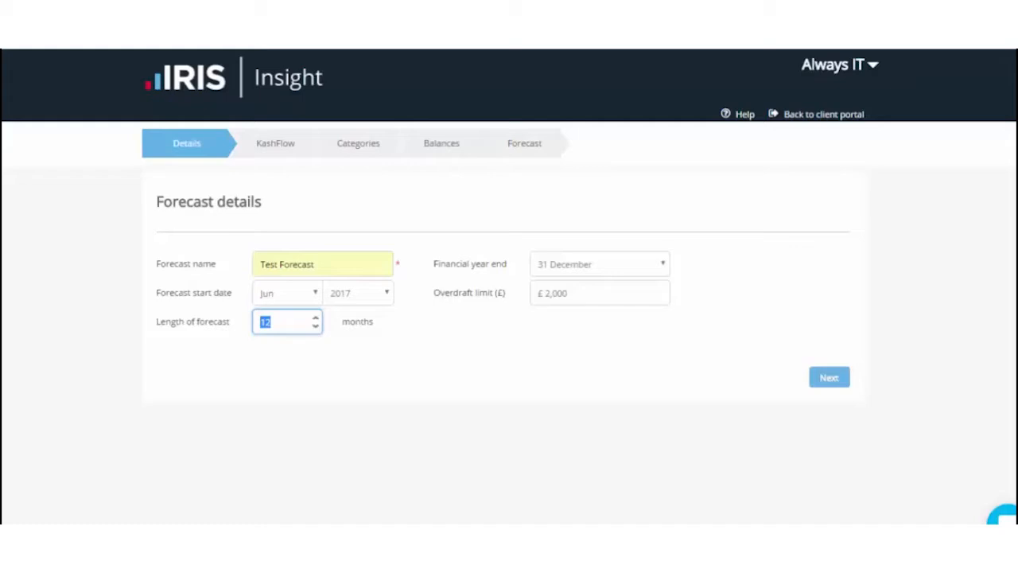
# Step: Set the length of forecast to 24 months and continue to the KashFlow data import
pyautogui.write('36')
pyautogui.press('Tab')
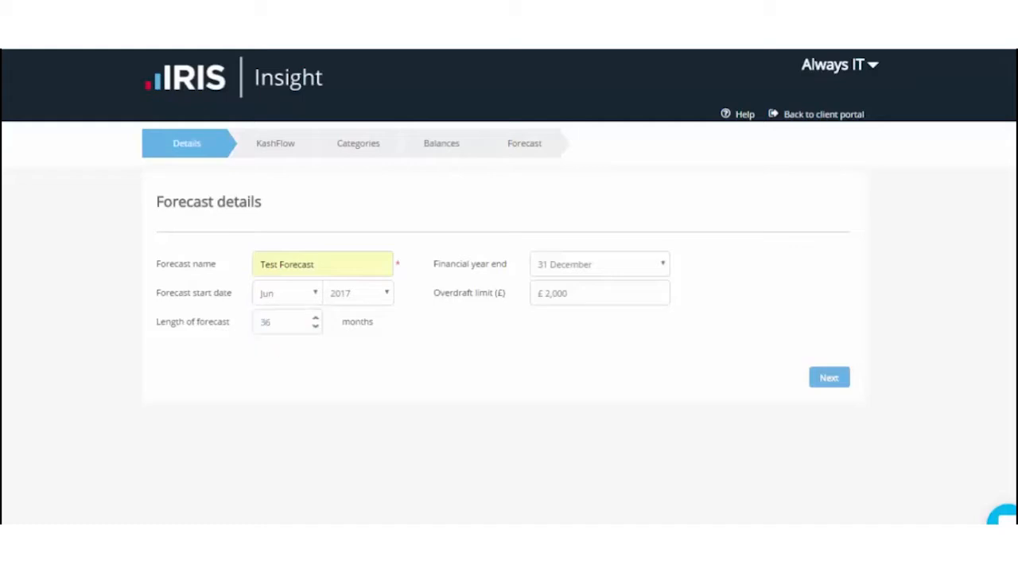
pyautogui.moveTo(274, 322); pyautogui.dragTo(265, 322)
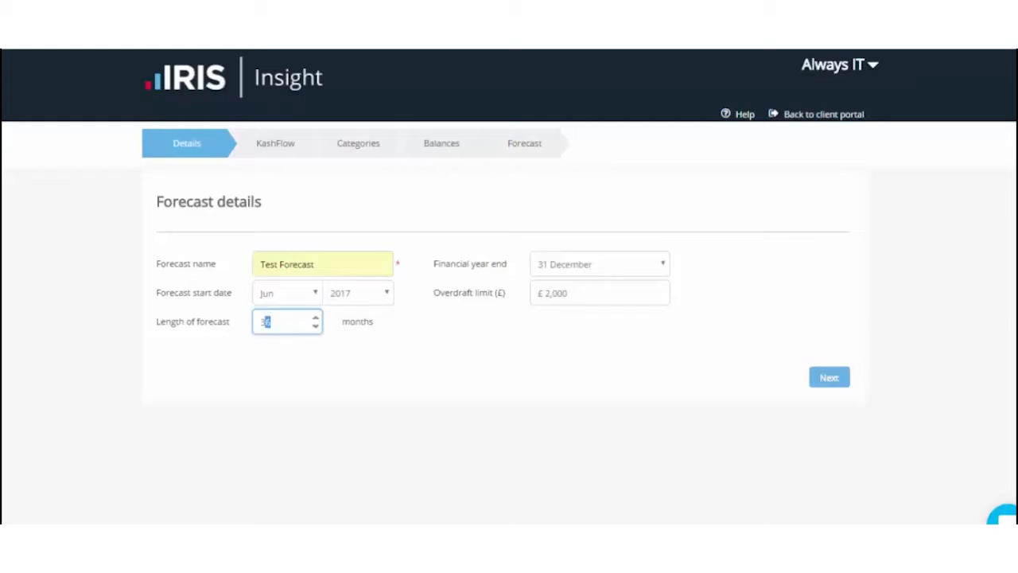
pyautogui.press('BackSpace')
pyautogui.press('BackSpace')
pyautogui.write('24')
pyautogui.press('Tab')
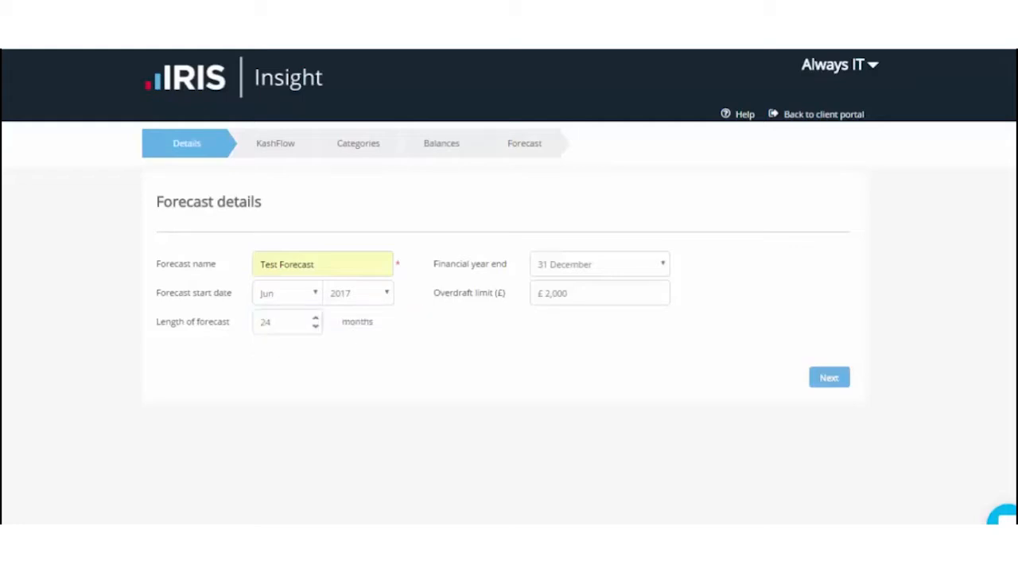
pyautogui.click(829, 377)
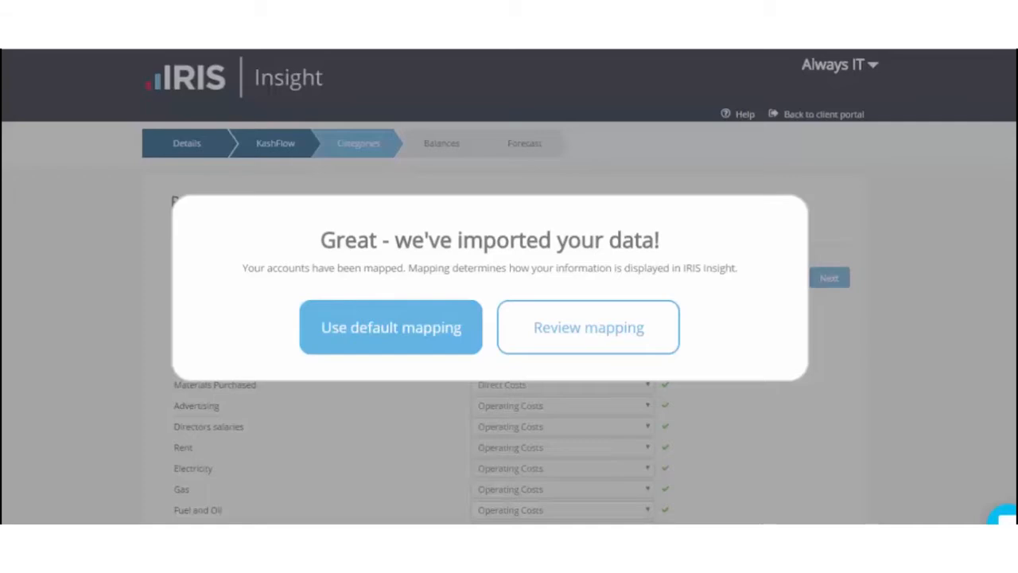
# Step: Review the account mapping and change the Plant and Machinery balance sheet account's category type to Fixed Assets
pyautogui.click(588, 327)
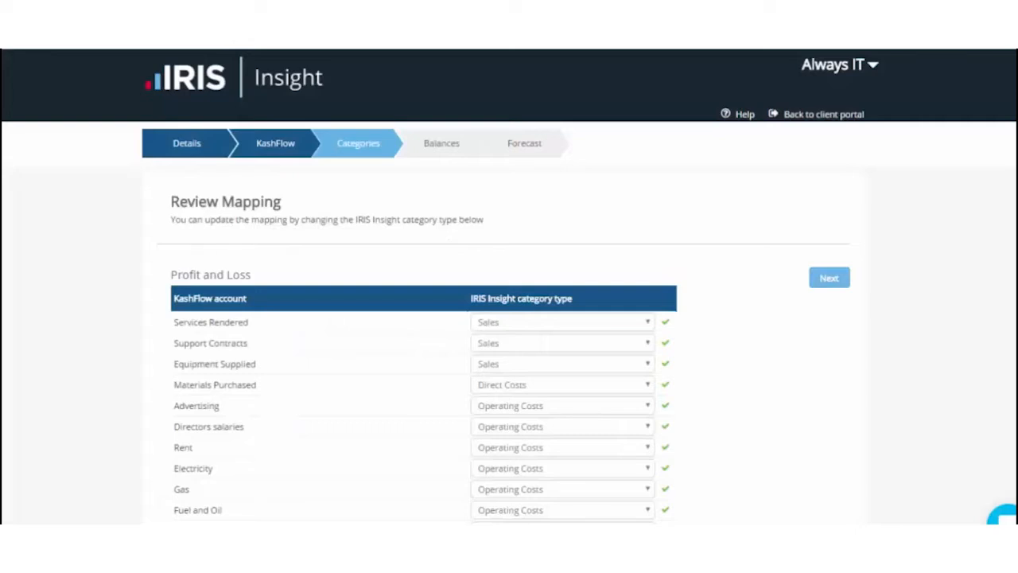
pyautogui.scroll(-5, 509, 318)
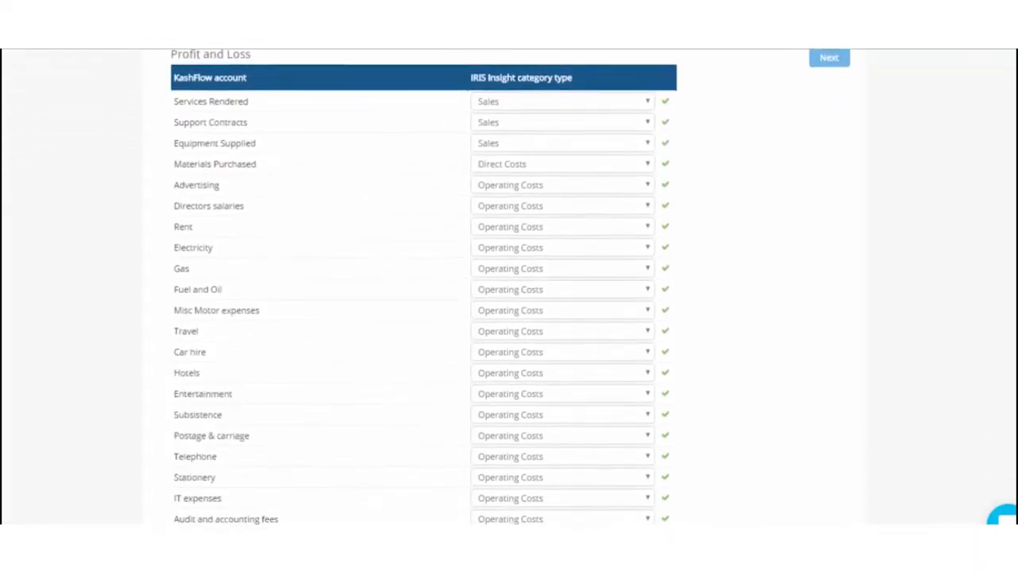
pyautogui.scroll(-5, 509, 318)
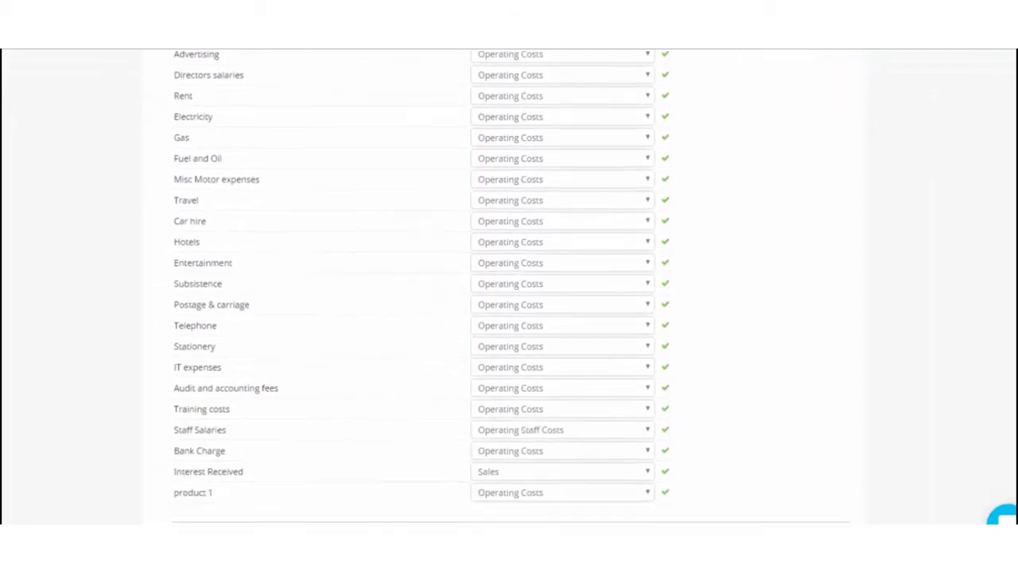
pyautogui.scroll(-5, 509, 287)
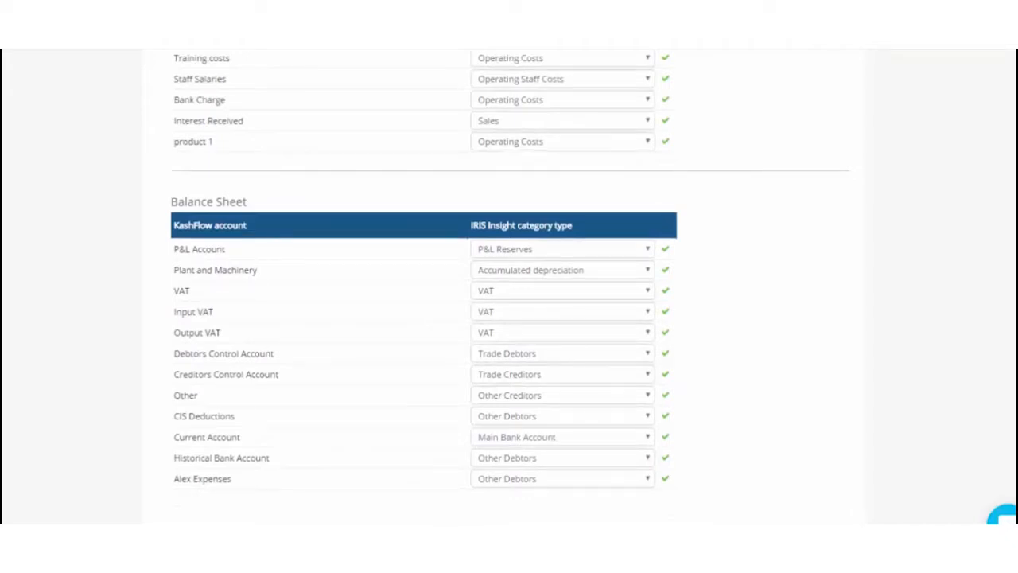
pyautogui.click(563, 270)
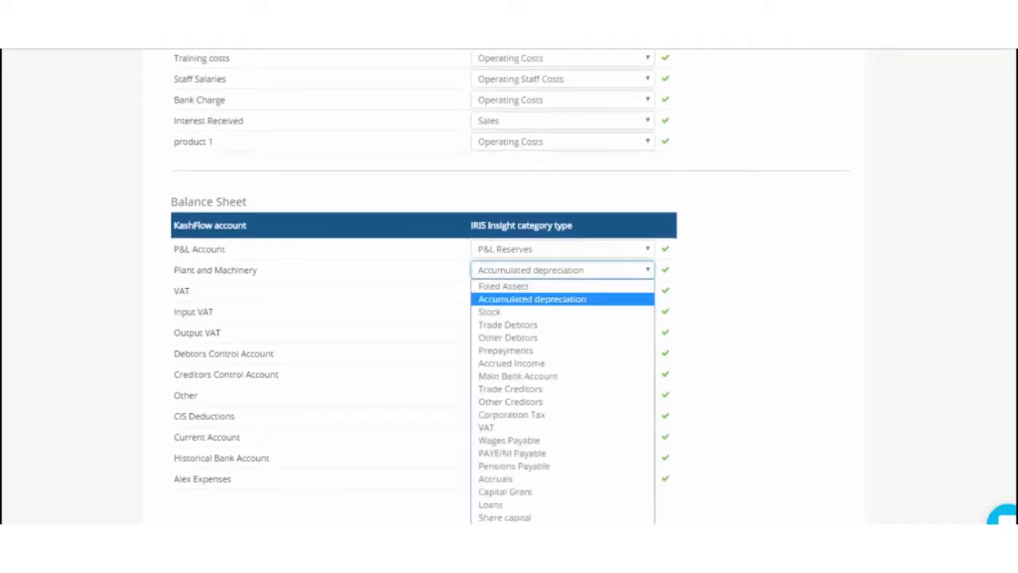
pyautogui.press('Up')
pyautogui.press('Return')
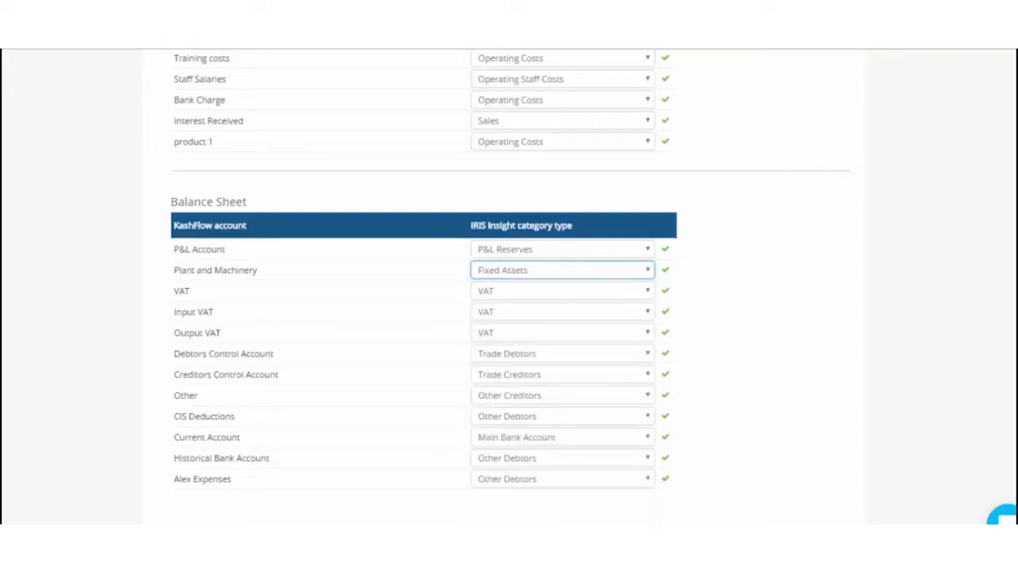
# Step: Accept the reviewed account mapping and choose to edit the payment dates of the outstanding balances
pyautogui.scroll(3, 509, 286)
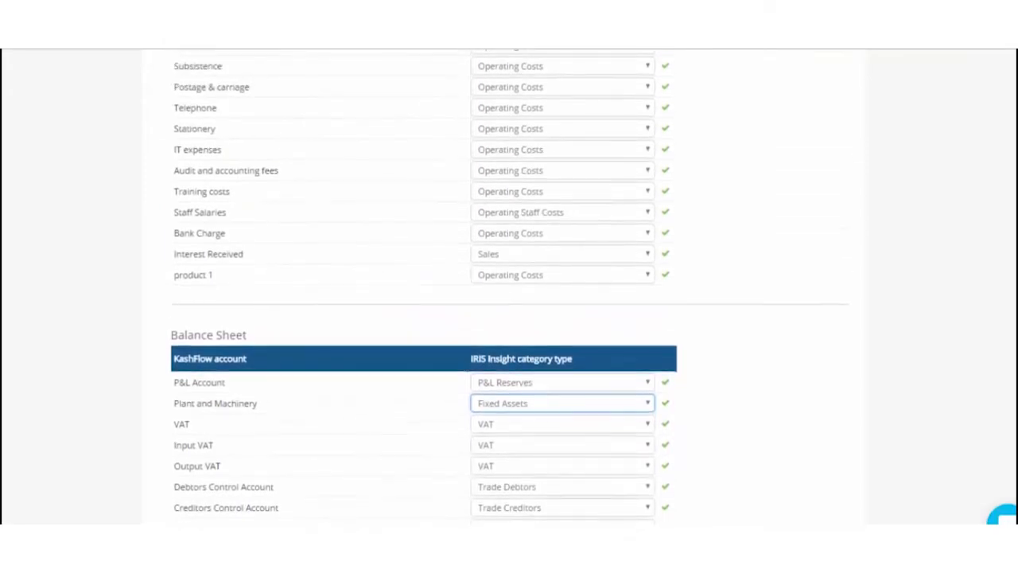
pyautogui.scroll(4, 509, 287)
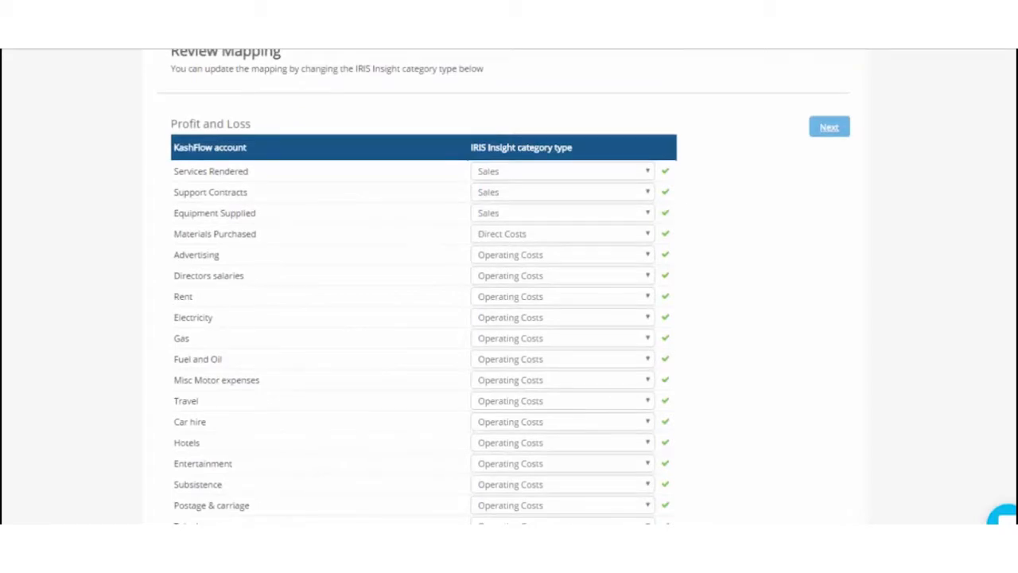
pyautogui.click(829, 127)
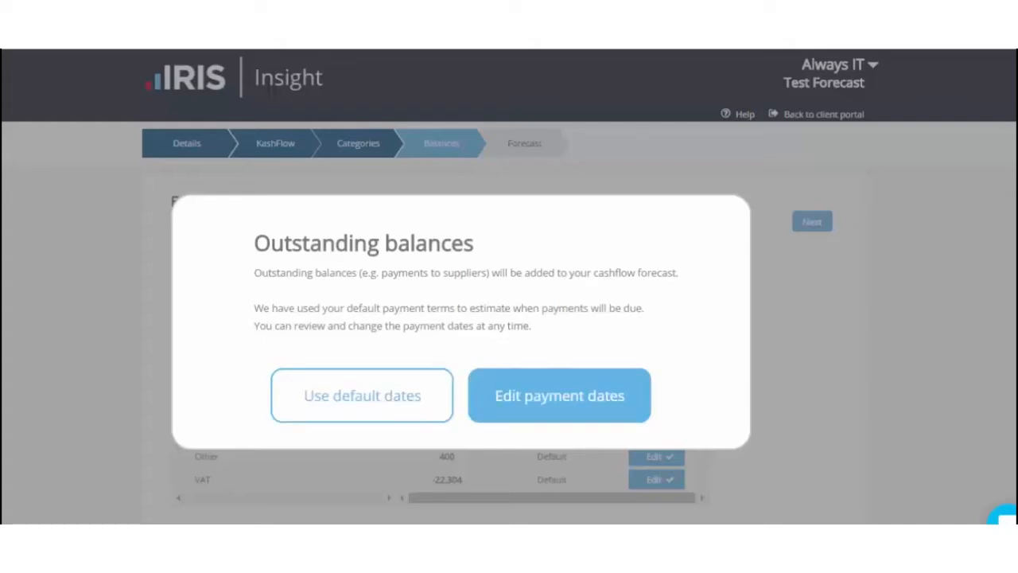
pyautogui.click(559, 396)
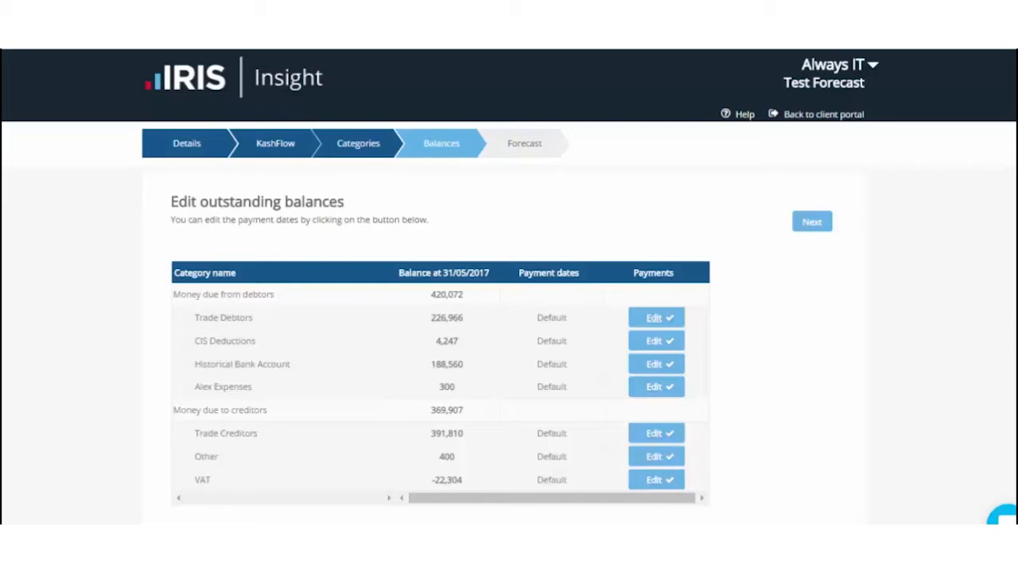
# Step: Open the Trade Debtors opening balance and try the payment date options From external system and No payments expected
pyautogui.click(656, 317)
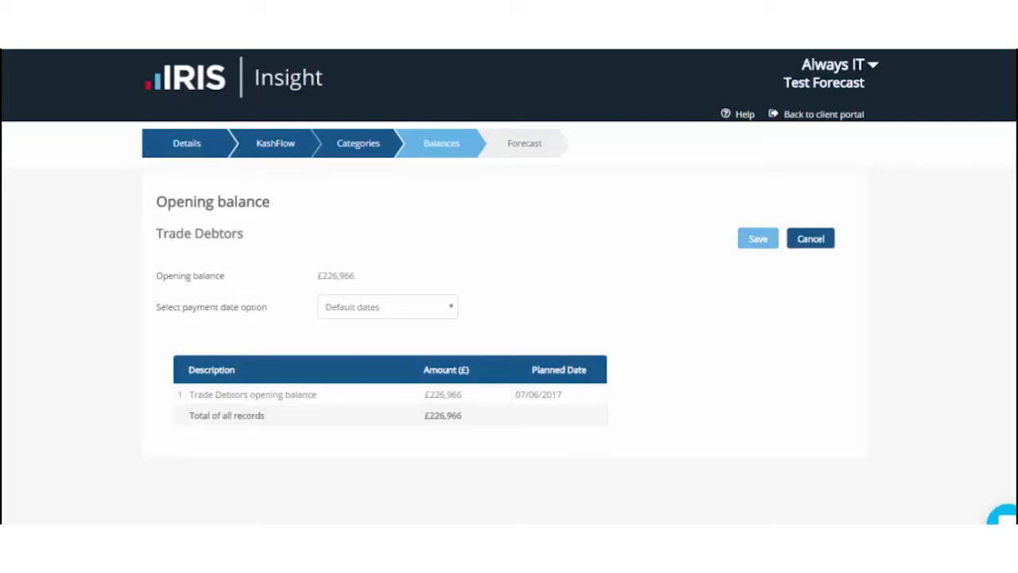
pyautogui.click(387, 307)
pyautogui.press('Down')
pyautogui.press('Down')
pyautogui.press('Down')
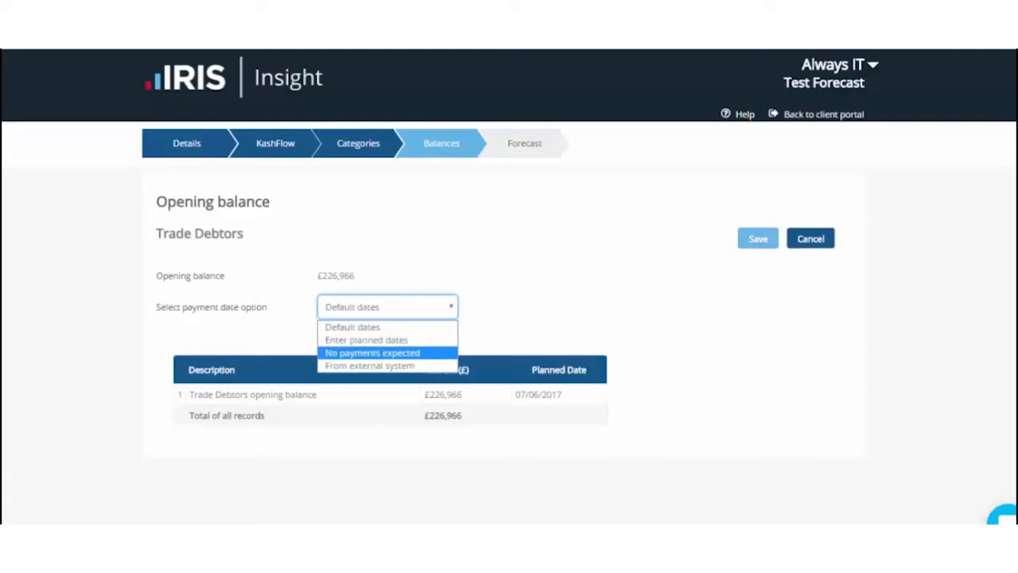
pyautogui.press('Return')
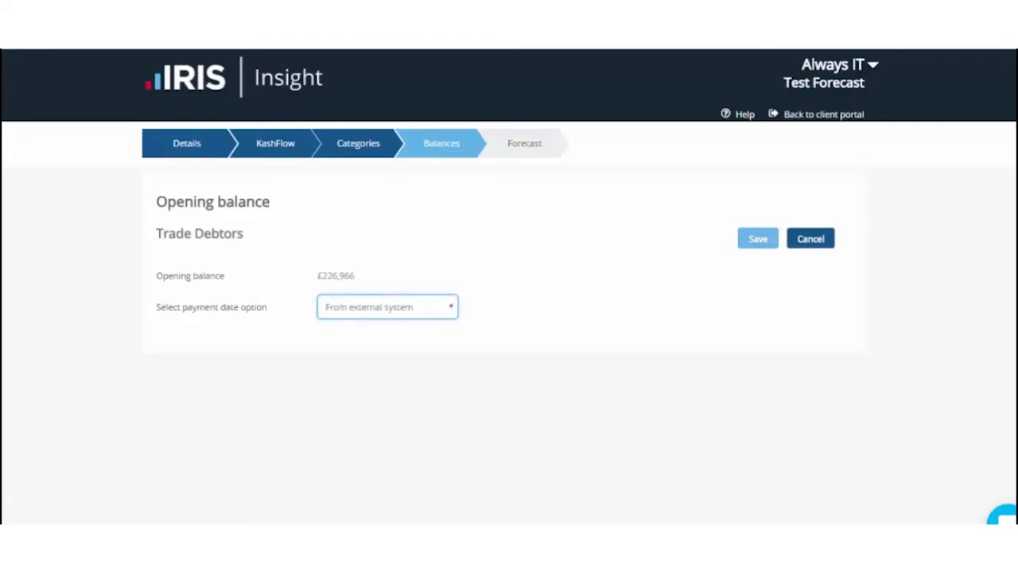
pyautogui.click(387, 307)
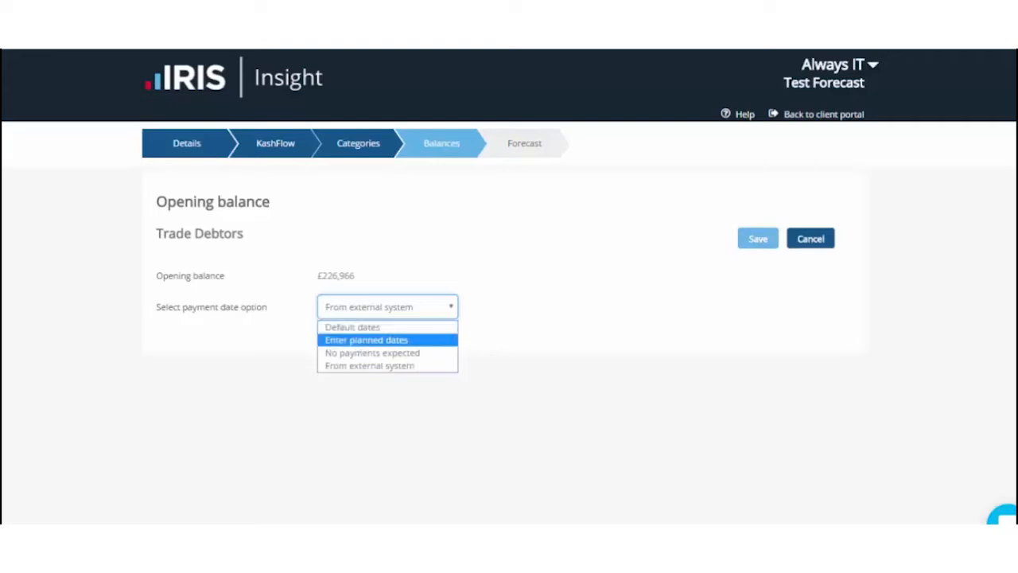
pyautogui.click(370, 365)
pyautogui.press('Up')
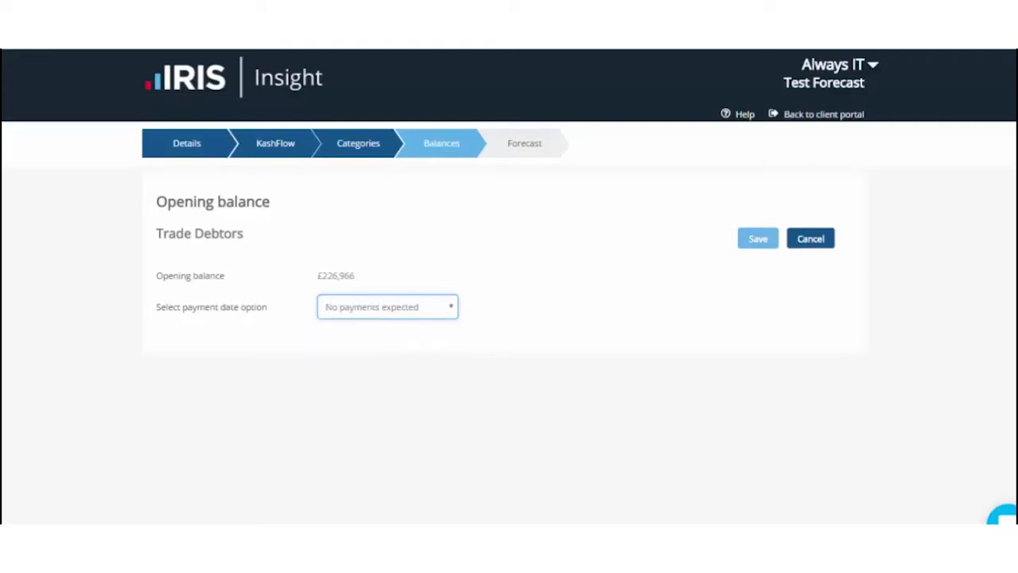
# Step: Try the Enter planned dates option for Trade Debtors and leave the opening balance without saving
pyautogui.click(397, 307)
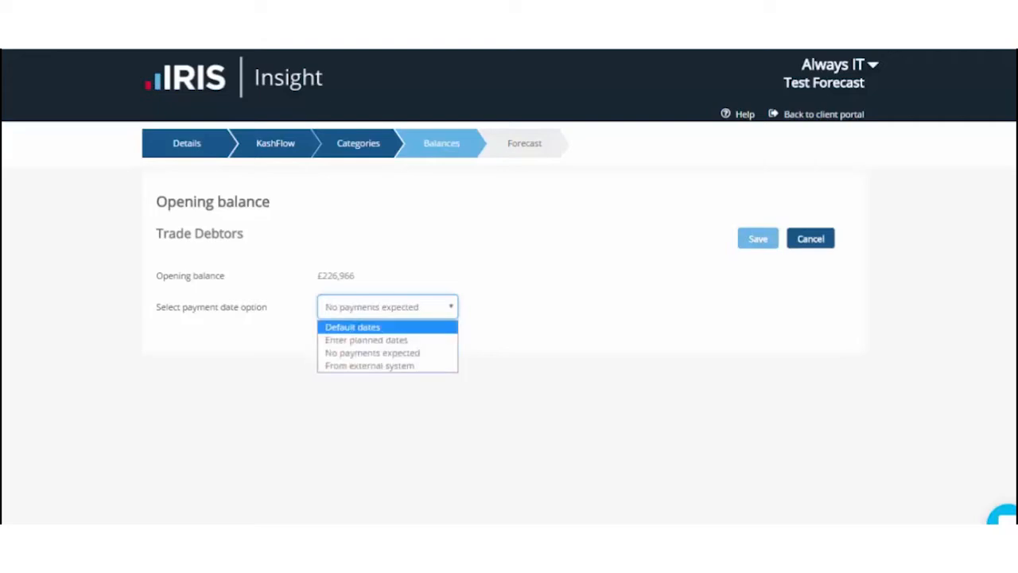
pyautogui.click(397, 341)
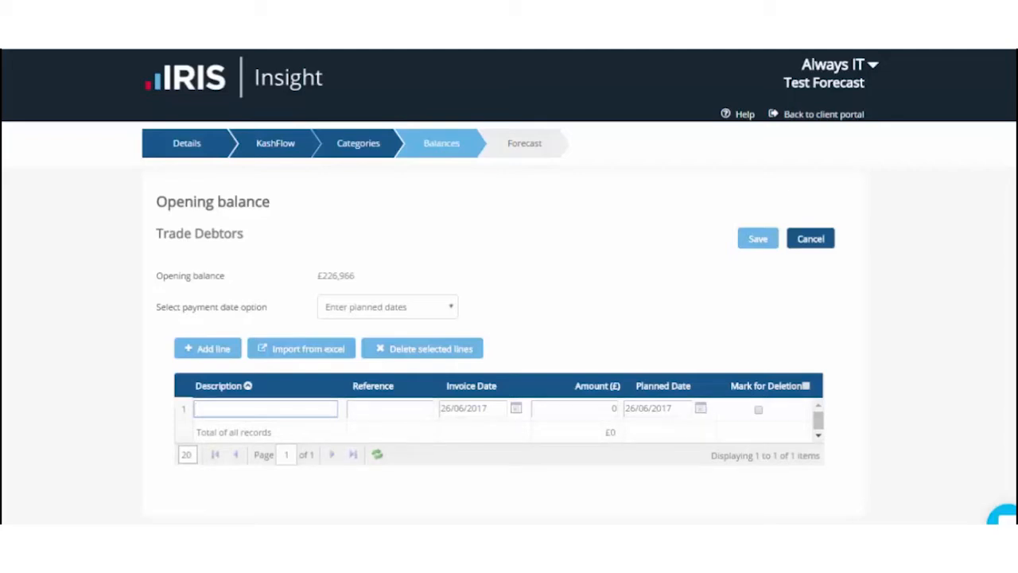
pyautogui.click(810, 239)
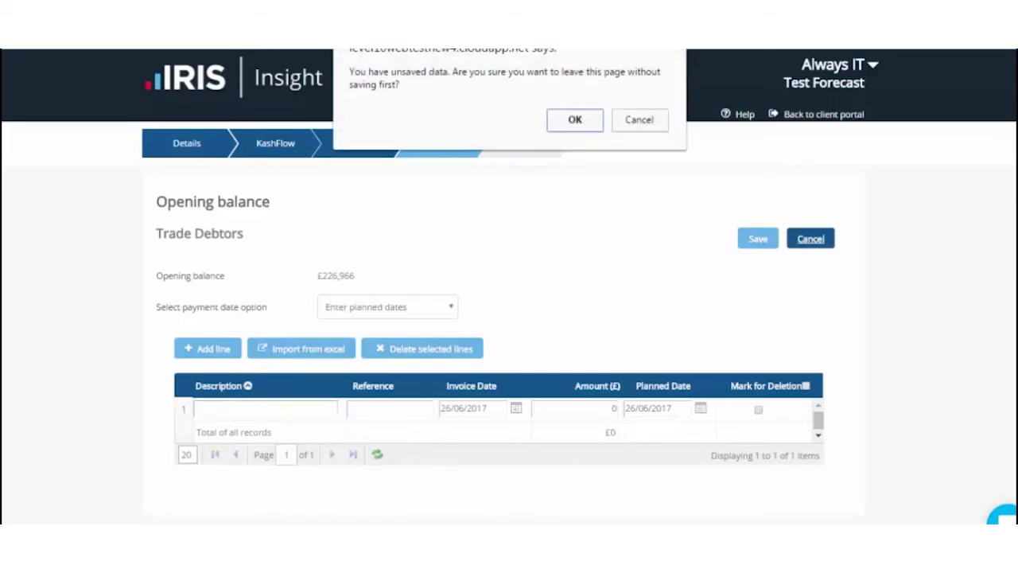
pyautogui.press('Return')
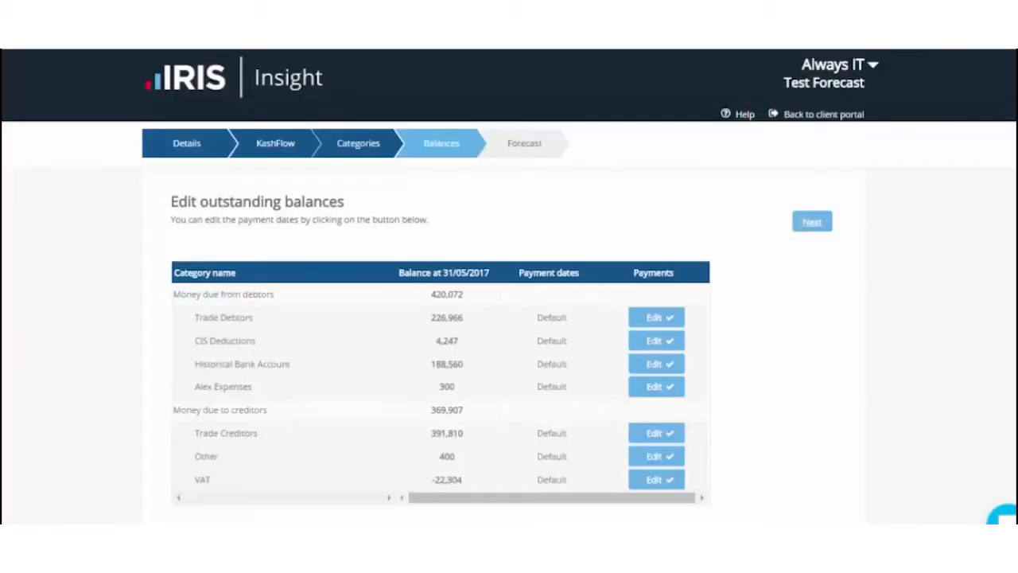
# Step: Continue to the forecast assumptions and keep the KashFlow date range at 12 months prior to forecast start date (Jun-16 to May-17)
pyautogui.click(812, 222)
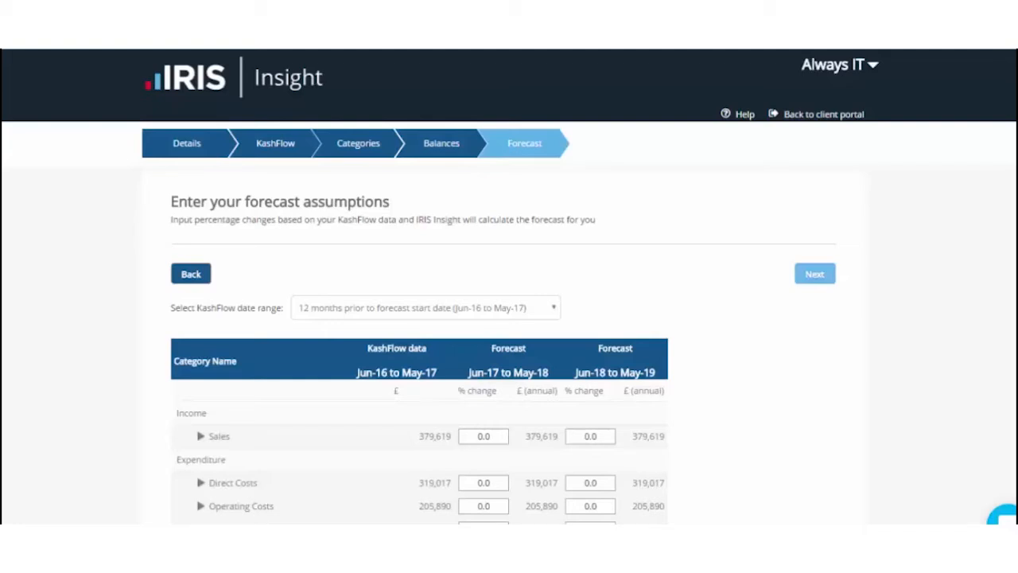
pyautogui.scroll(-2, 509, 318)
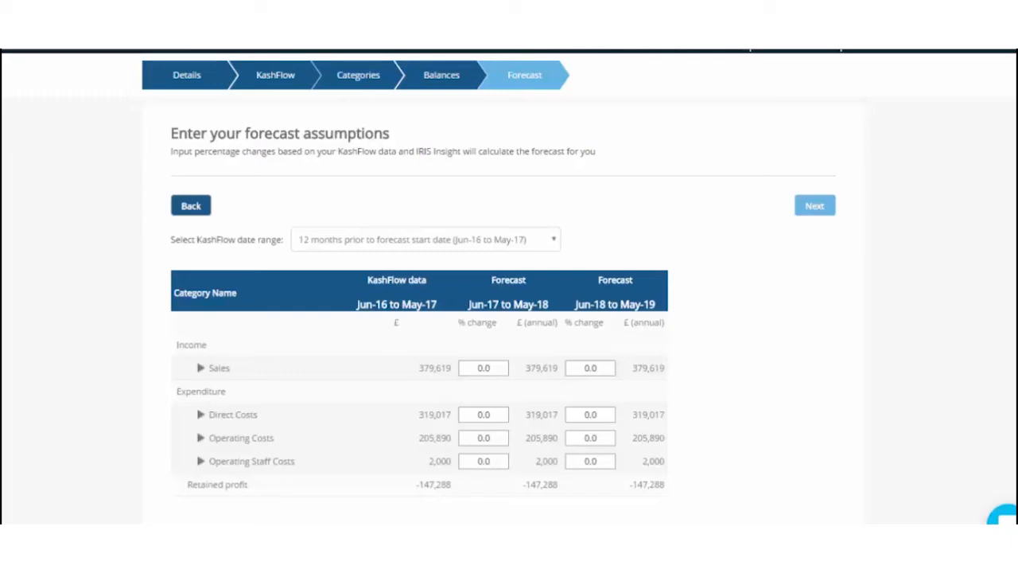
pyautogui.click(426, 240)
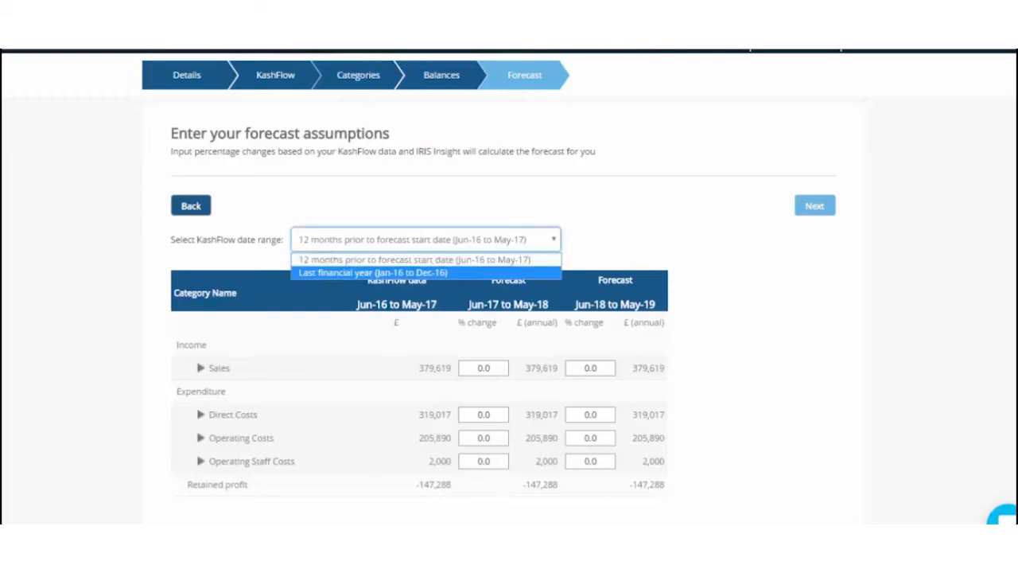
pyautogui.click(415, 260)
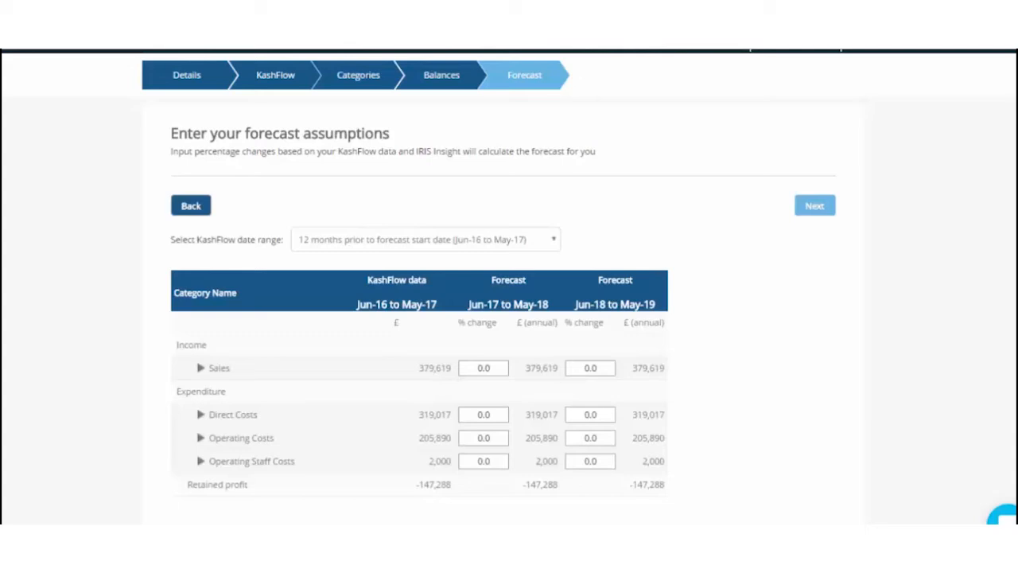
# Step: Expand Sales and set its change to 10% for Jun-17 to May-18 and 20% for Jun-18 to May-19
pyautogui.click(200, 368)
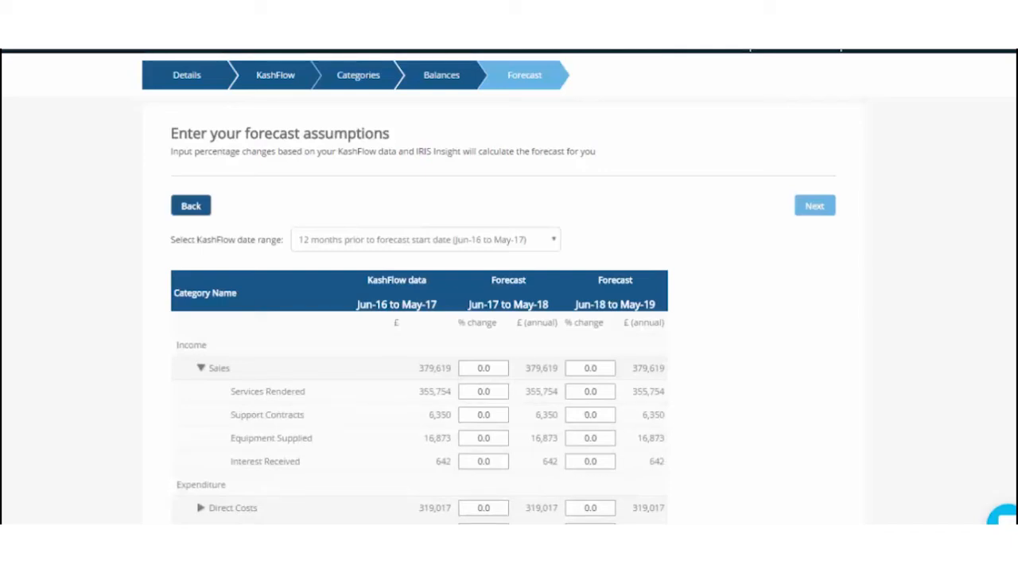
pyautogui.click(484, 368)
pyautogui.write('10')
pyautogui.press('Tab')
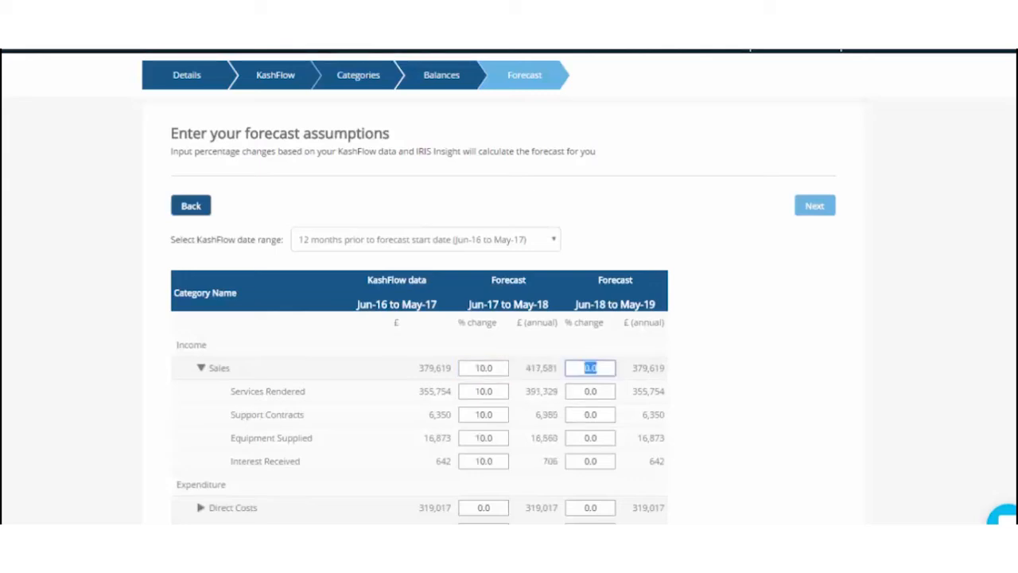
pyautogui.write('20')
pyautogui.press('Tab')
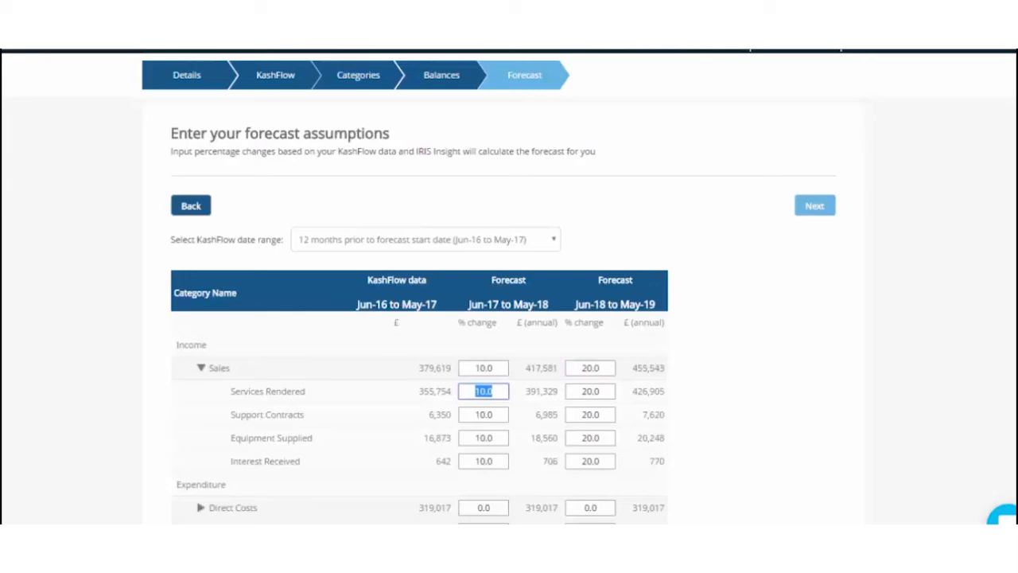
# Step: Set the Support Contracts change to 15% for the first forecast year and 25% for the second
pyautogui.press('Tab')
pyautogui.press('Tab')
pyautogui.write('15')
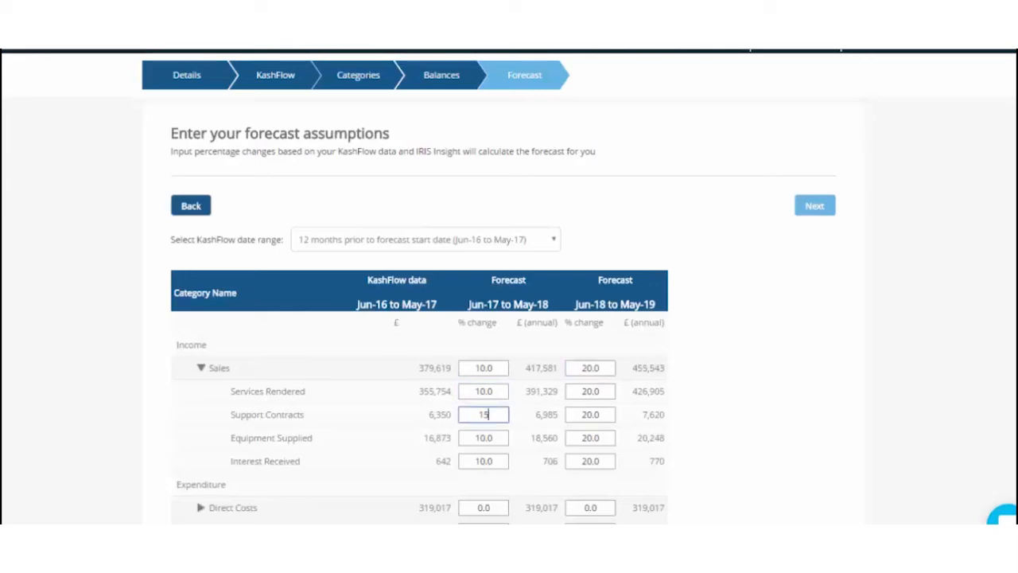
pyautogui.press('Tab')
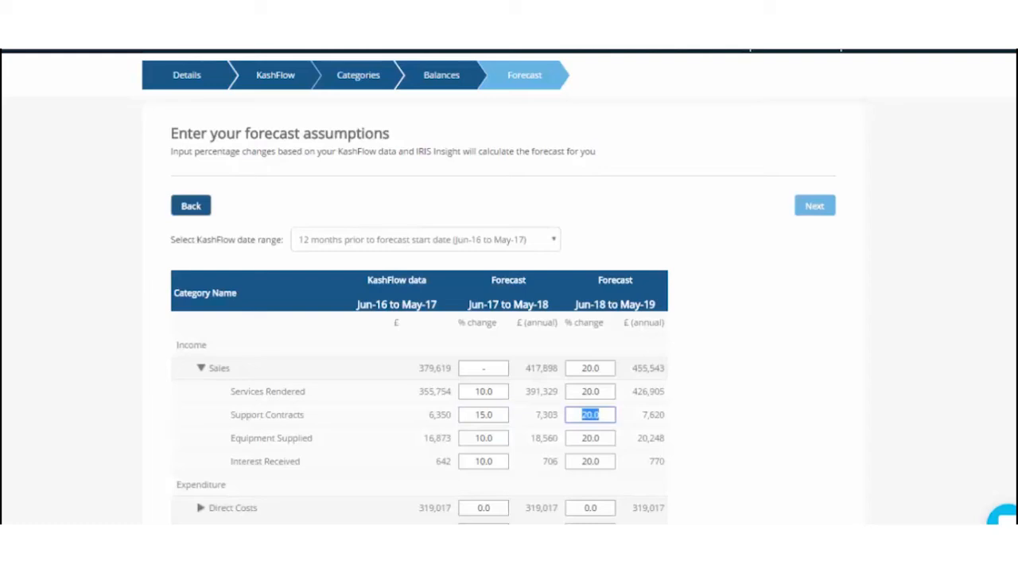
pyautogui.write('25')
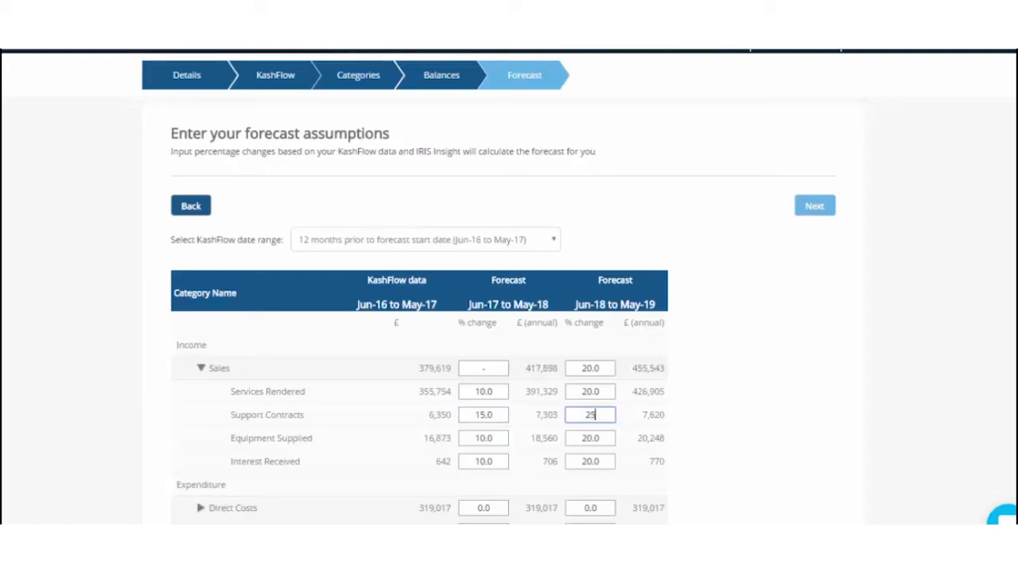
pyautogui.press('Tab')
# Step: Expand Direct Costs and Operating Costs, and set the Direct Costs change to 10% for the first year and 15% for the second
pyautogui.scroll(-2, 509, 286)
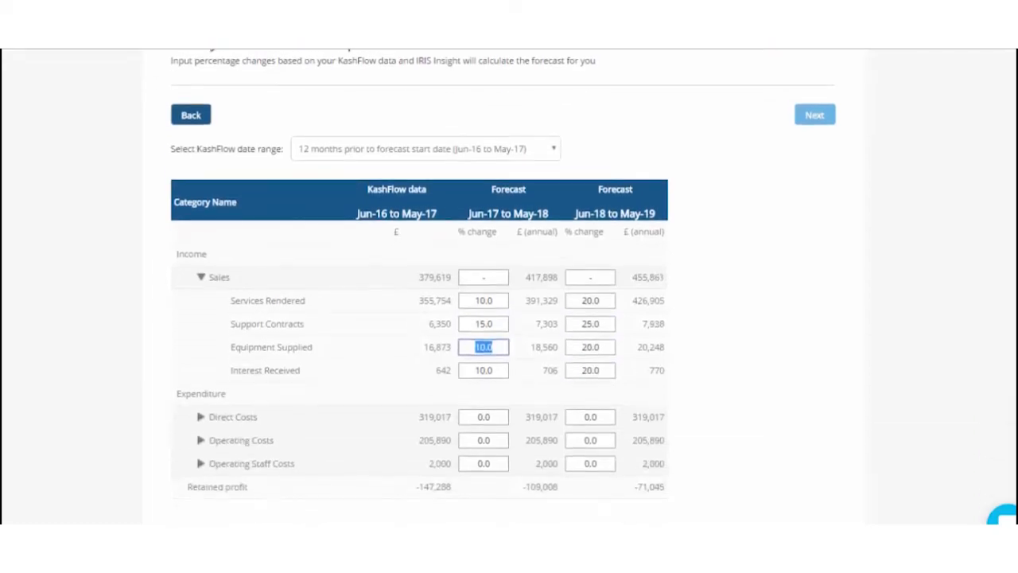
pyautogui.click(201, 417)
pyautogui.click(201, 462)
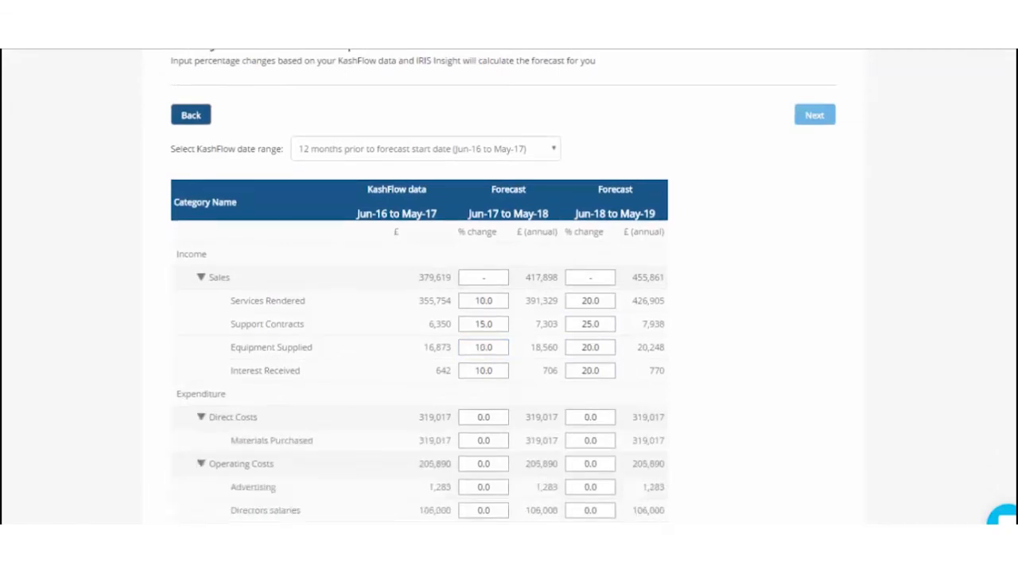
pyautogui.scroll(-3, 509, 287)
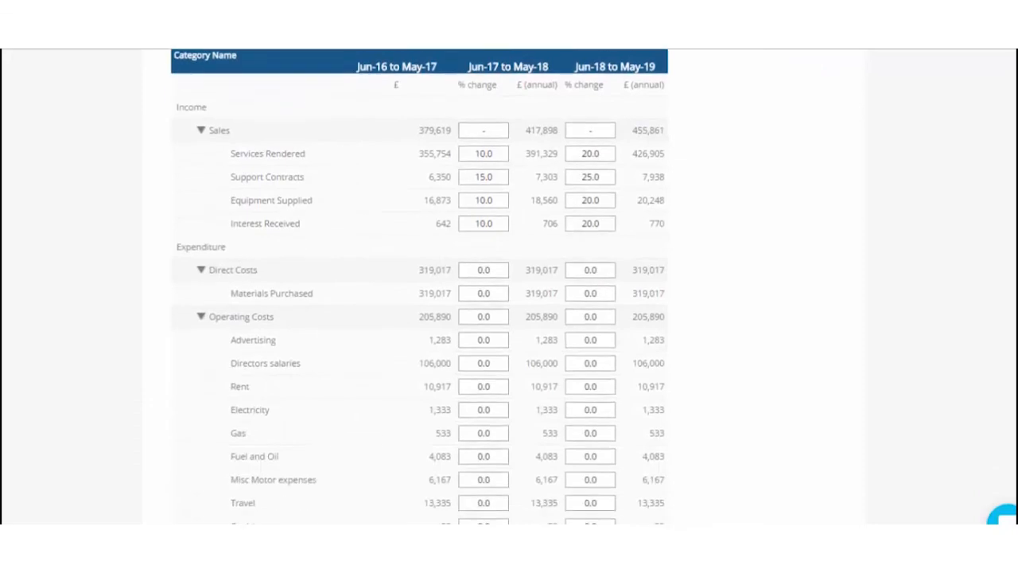
pyautogui.click(483, 267)
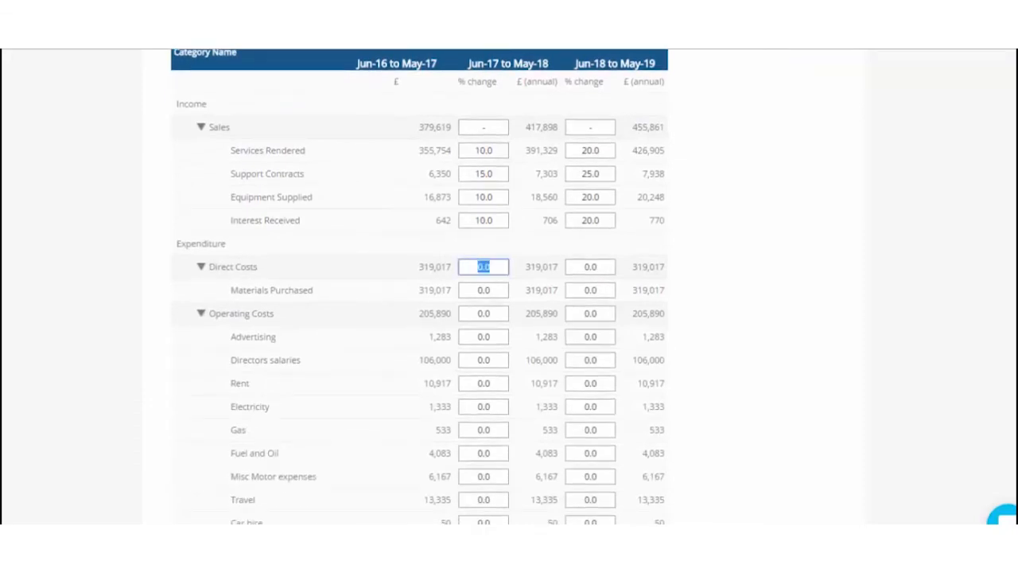
pyautogui.write('10')
pyautogui.press('Tab')
pyautogui.write('1')
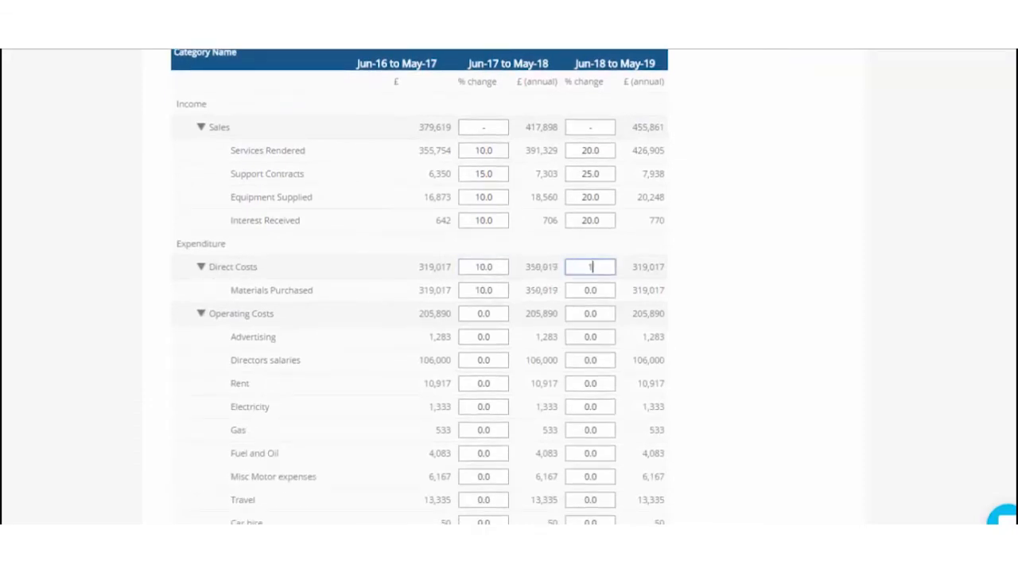
pyautogui.write('5')
pyautogui.press('Tab')
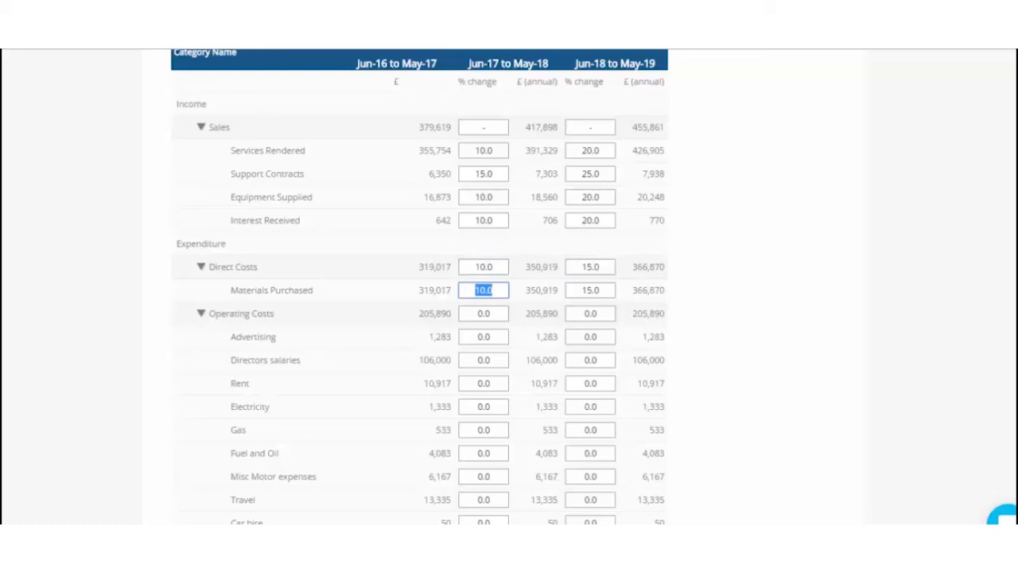
# Step: Set the Operating Costs change to 5% for the first forecast year and 10% for the second
pyautogui.press('Tab')
pyautogui.write('5')
pyautogui.press('Tab')
pyautogui.write('10')
pyautogui.press('Tab')
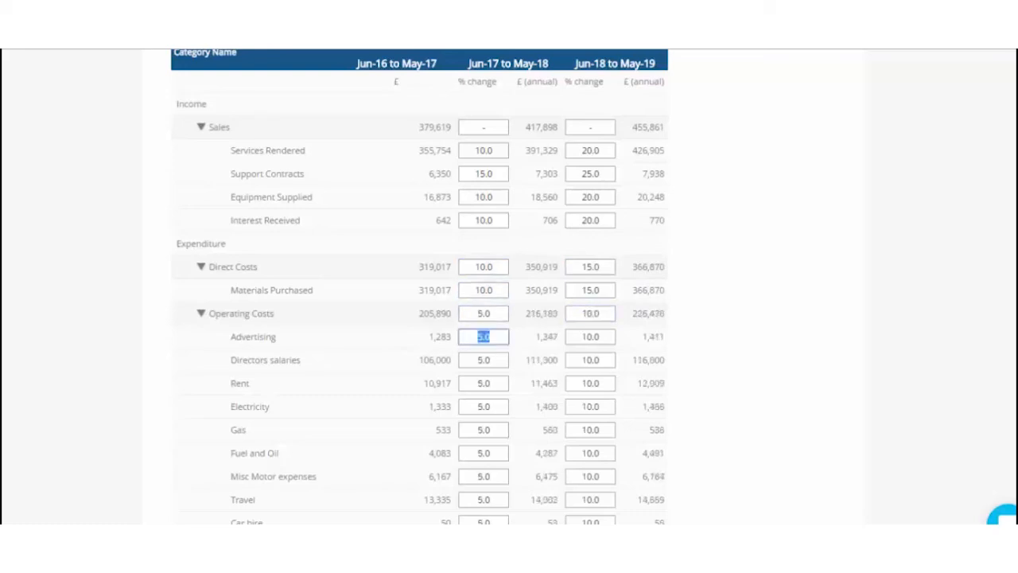
# Step: Check the assumptions, complete the forecast and choose to review the profit forecast
pyautogui.scroll(-4, 421, 287)
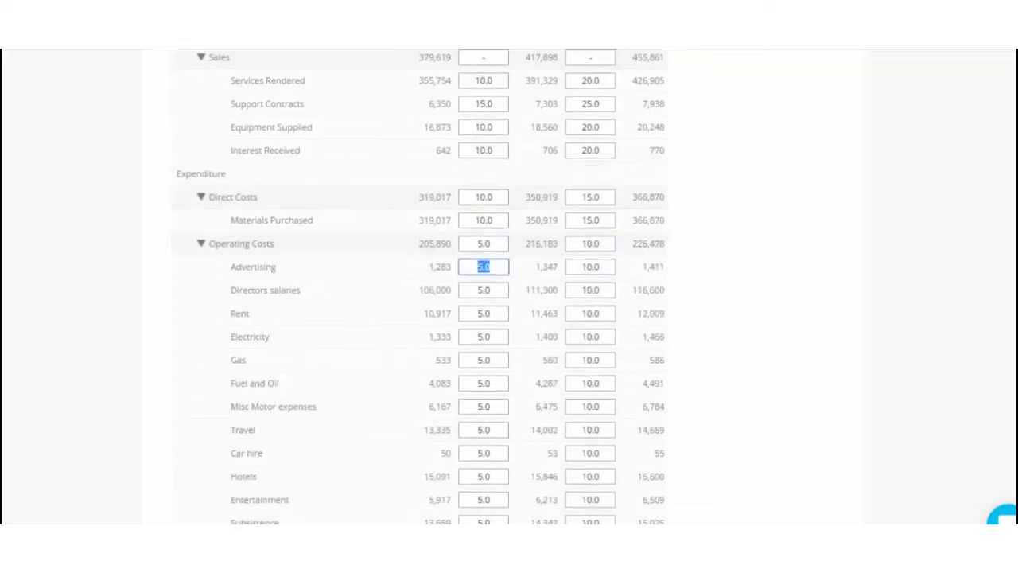
pyautogui.scroll(3, 421, 287)
pyautogui.scroll(-3, 421, 286)
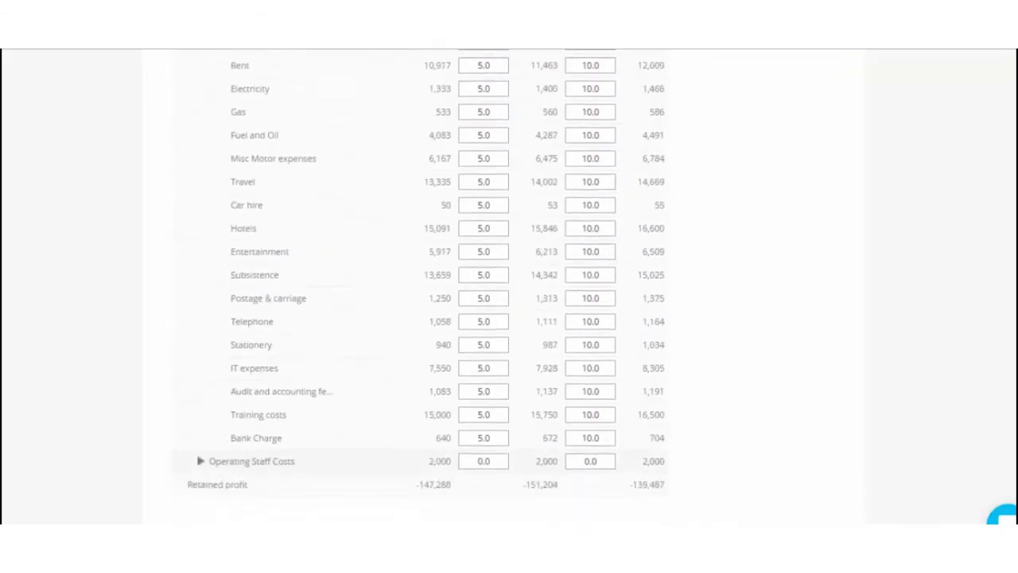
pyautogui.scroll(6, 421, 287)
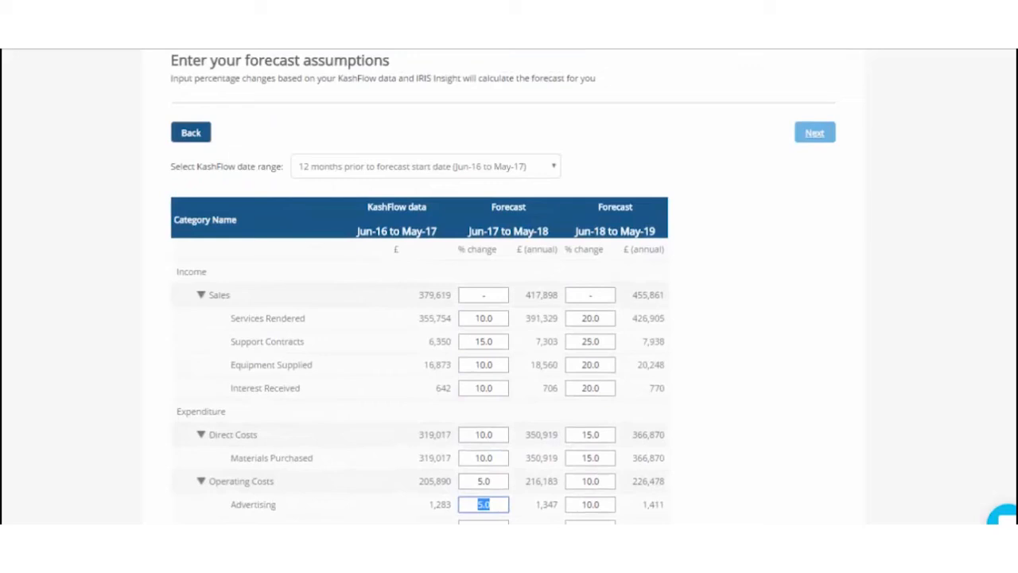
pyautogui.click(815, 133)
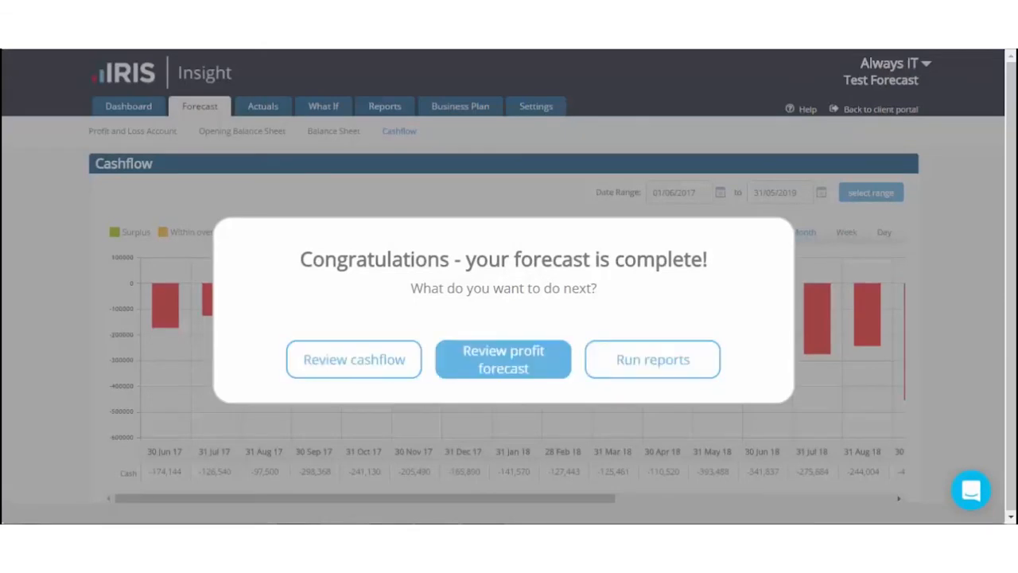
pyautogui.click(503, 360)
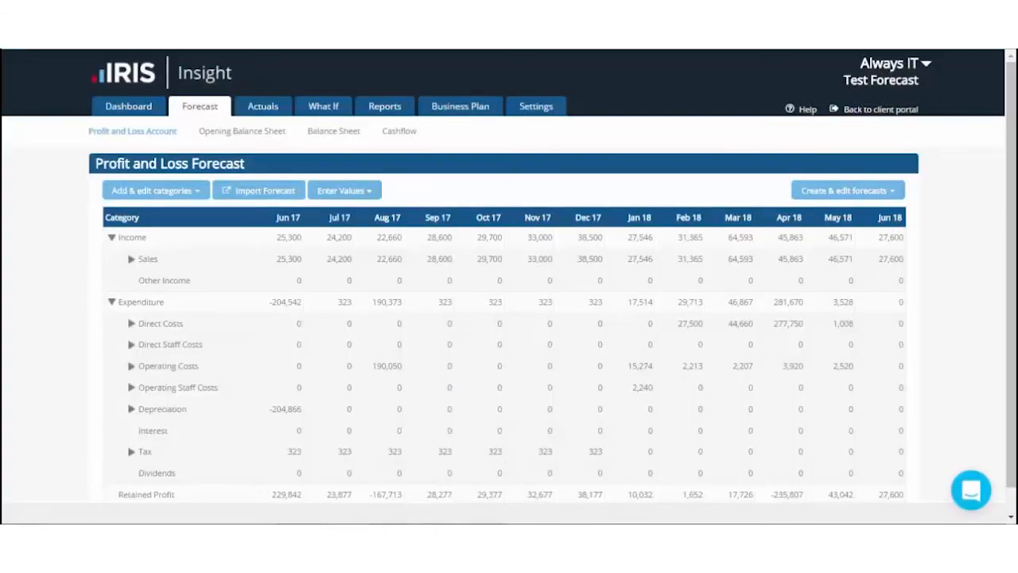
# Step: Examine the Sales breakdown by account in the Profit and Loss Forecast and in the Actuals
pyautogui.click(132, 260)
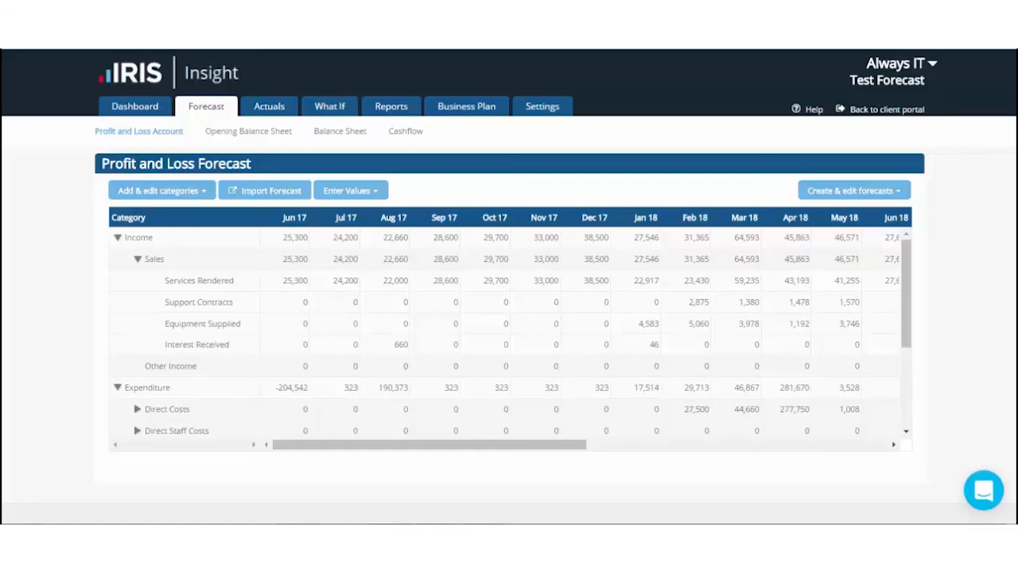
pyautogui.click(269, 107)
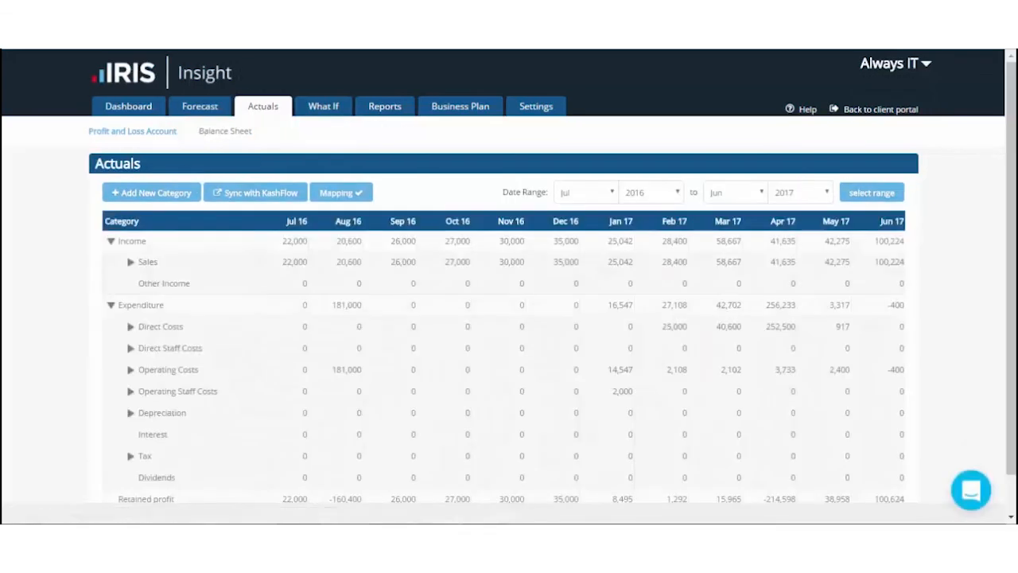
pyautogui.click(131, 261)
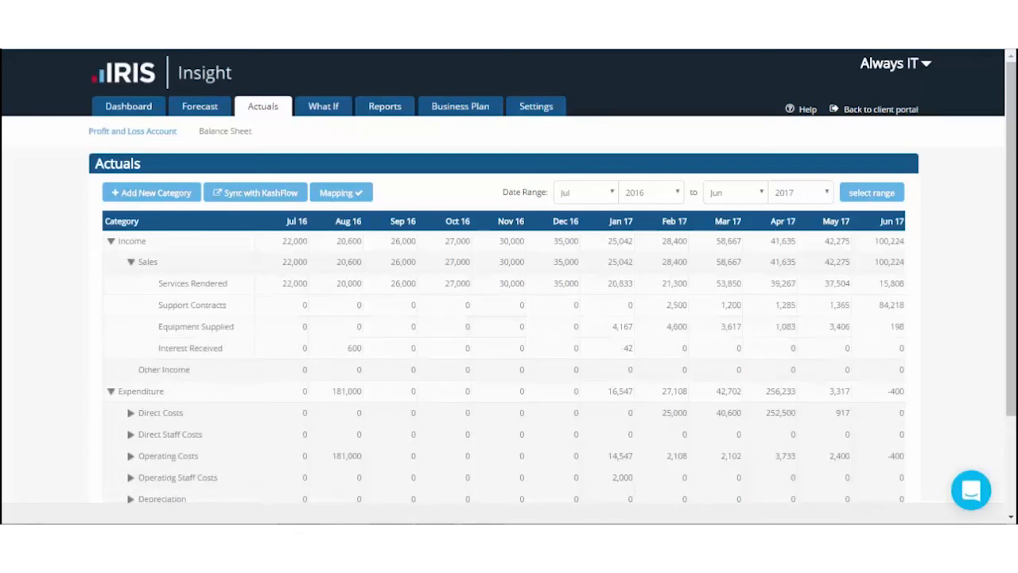